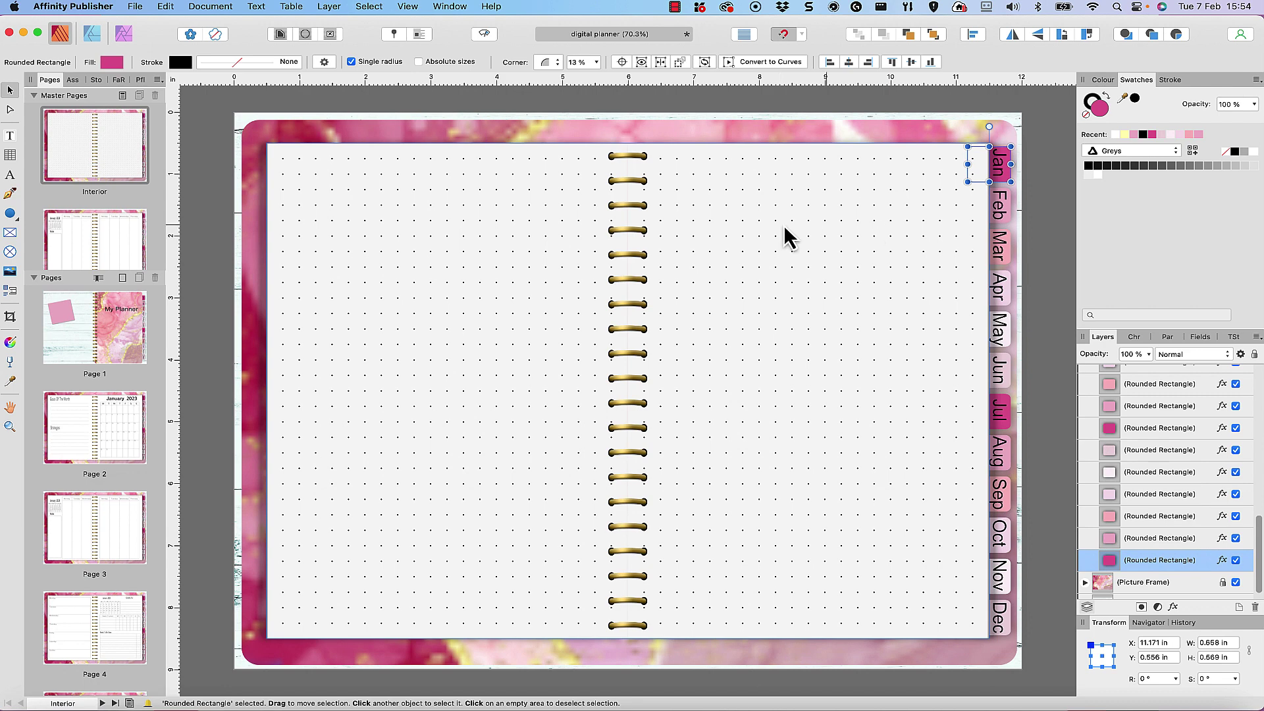
# - Review the Jan tab's hyperlink through Interactive > Edit Hyperlink and confirm it targets Page 2
pyautogui.rightClick(982, 171)
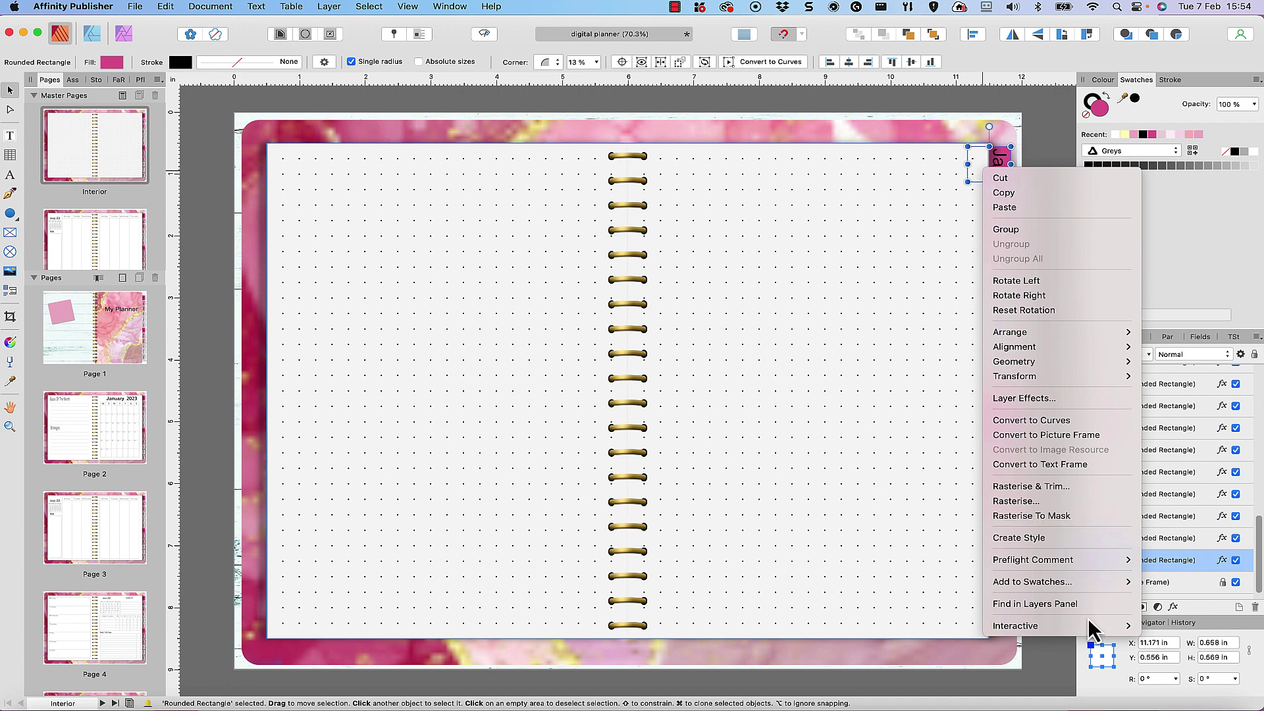
pyautogui.moveTo(1090, 633)
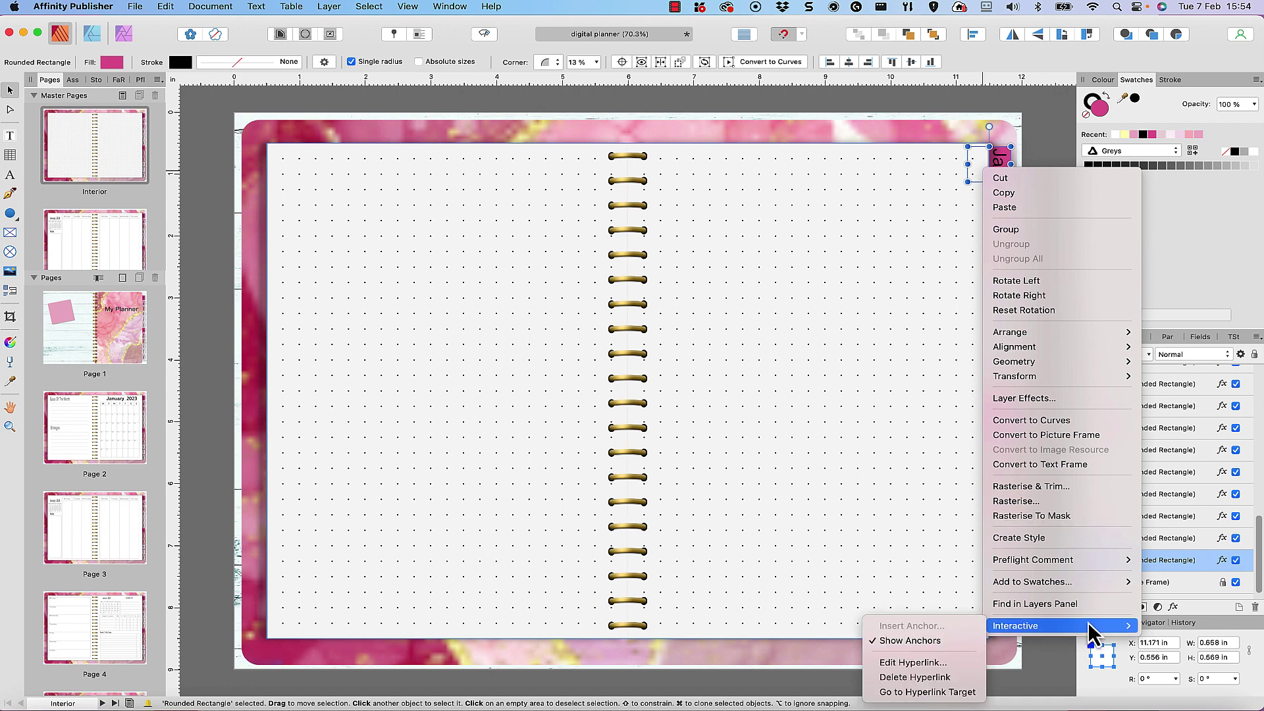
pyautogui.click(938, 662)
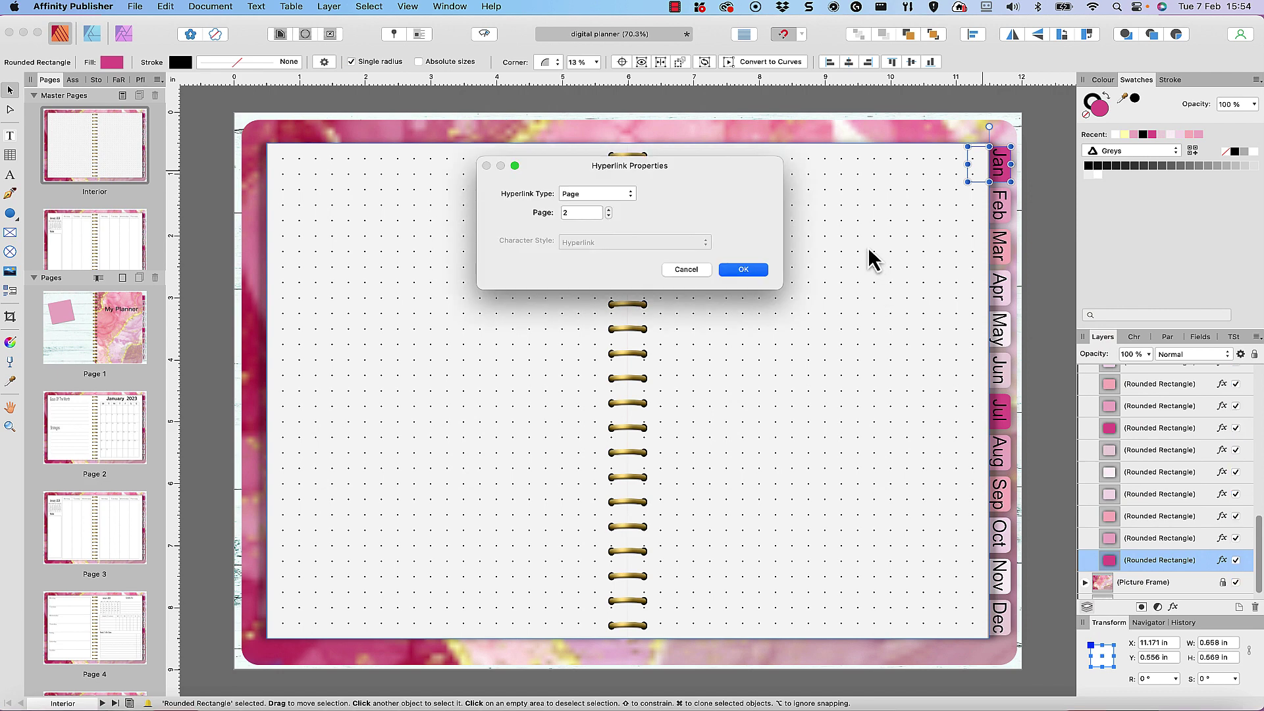
pyautogui.click(740, 275)
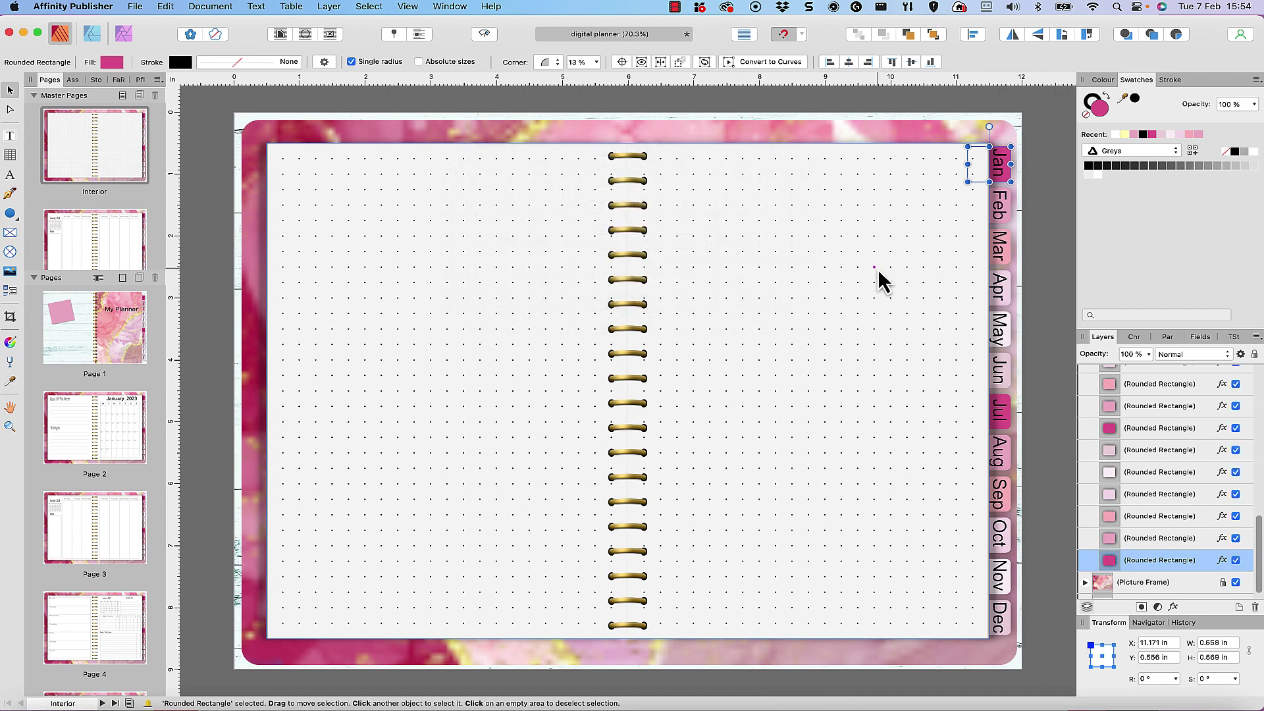
# - Open the application Settings at the Keyboard Shortcuts page
pyautogui.click(73, 6)
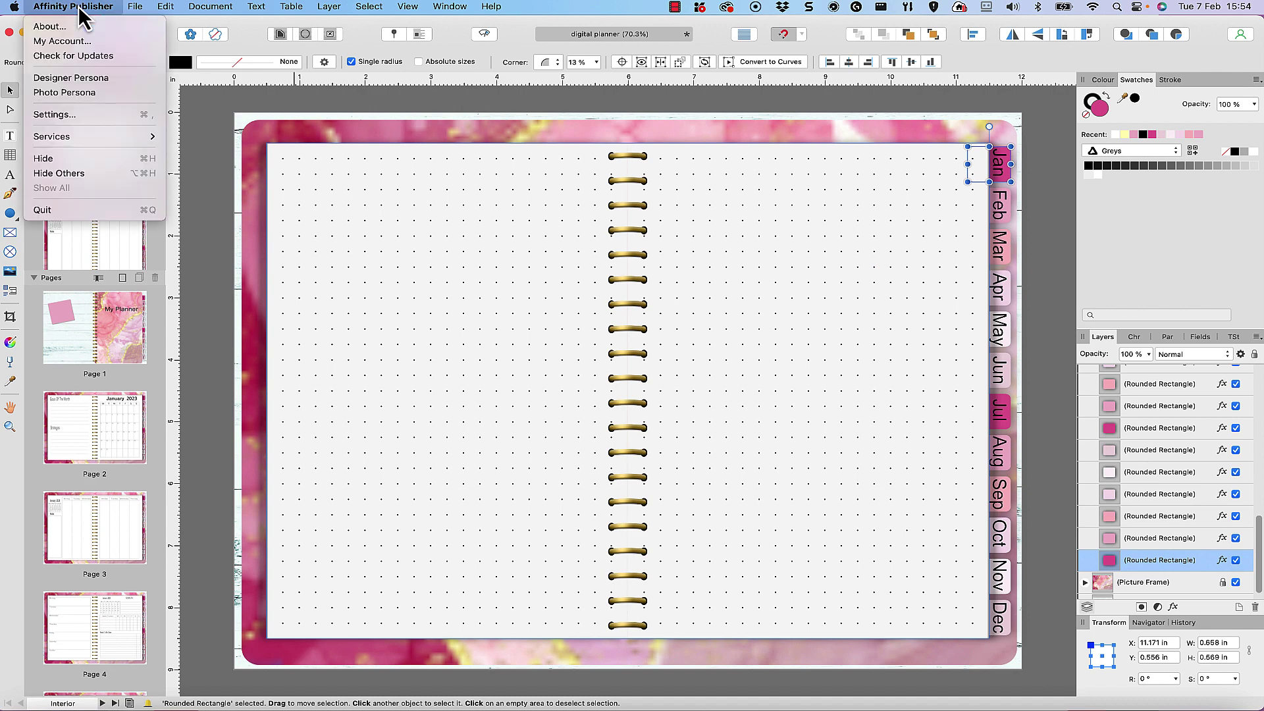
pyautogui.click(99, 116)
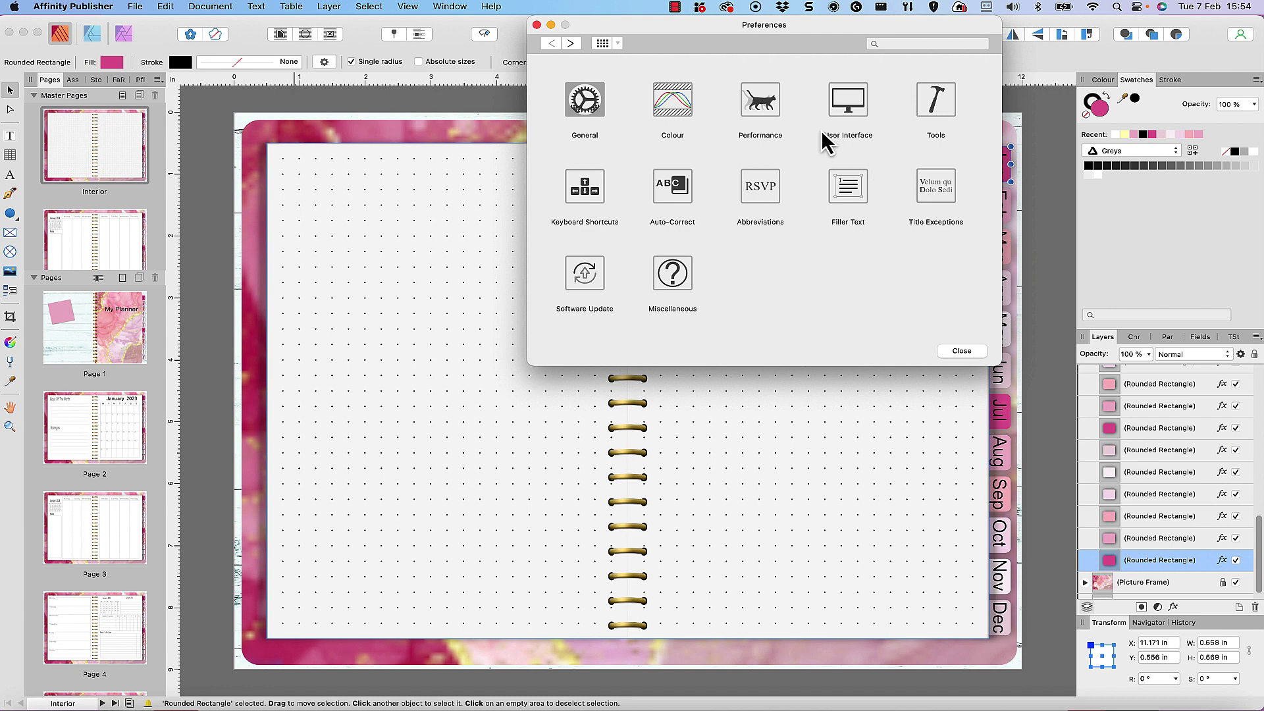
pyautogui.click(583, 188)
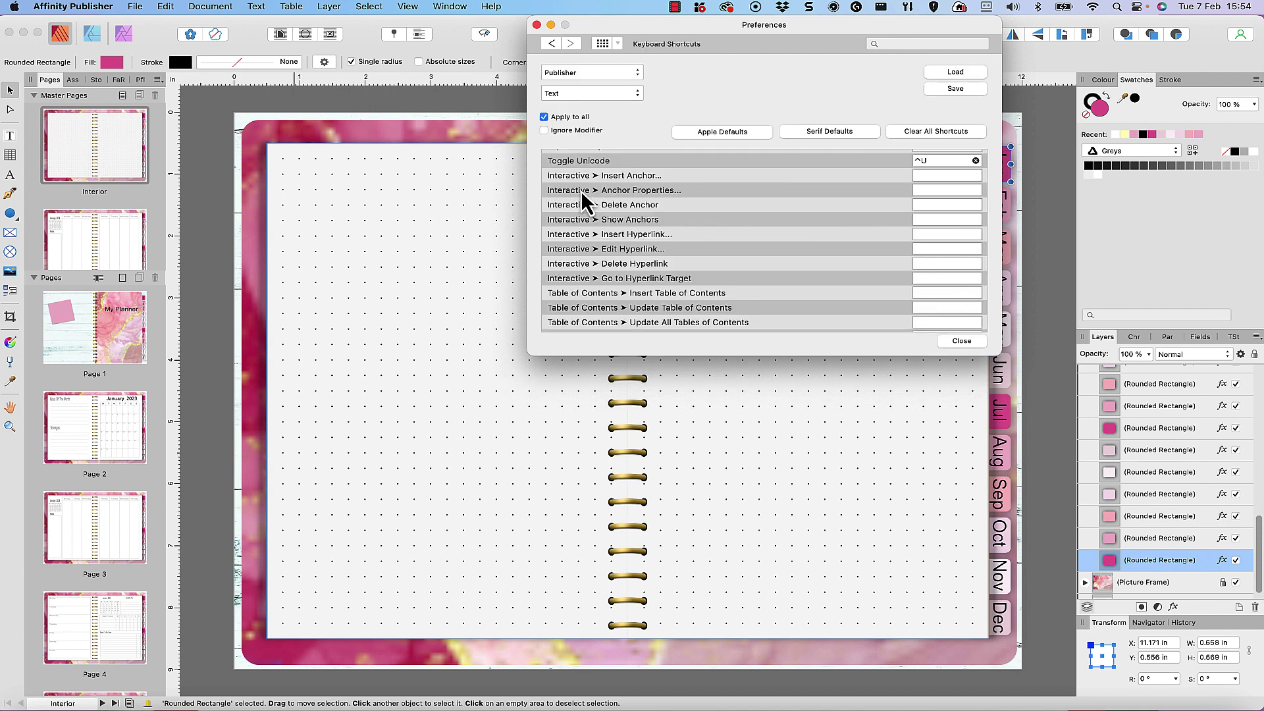
# - Switch the shortcut category to Text and bring the Interactive hyperlink commands into view
pyautogui.click(586, 93)
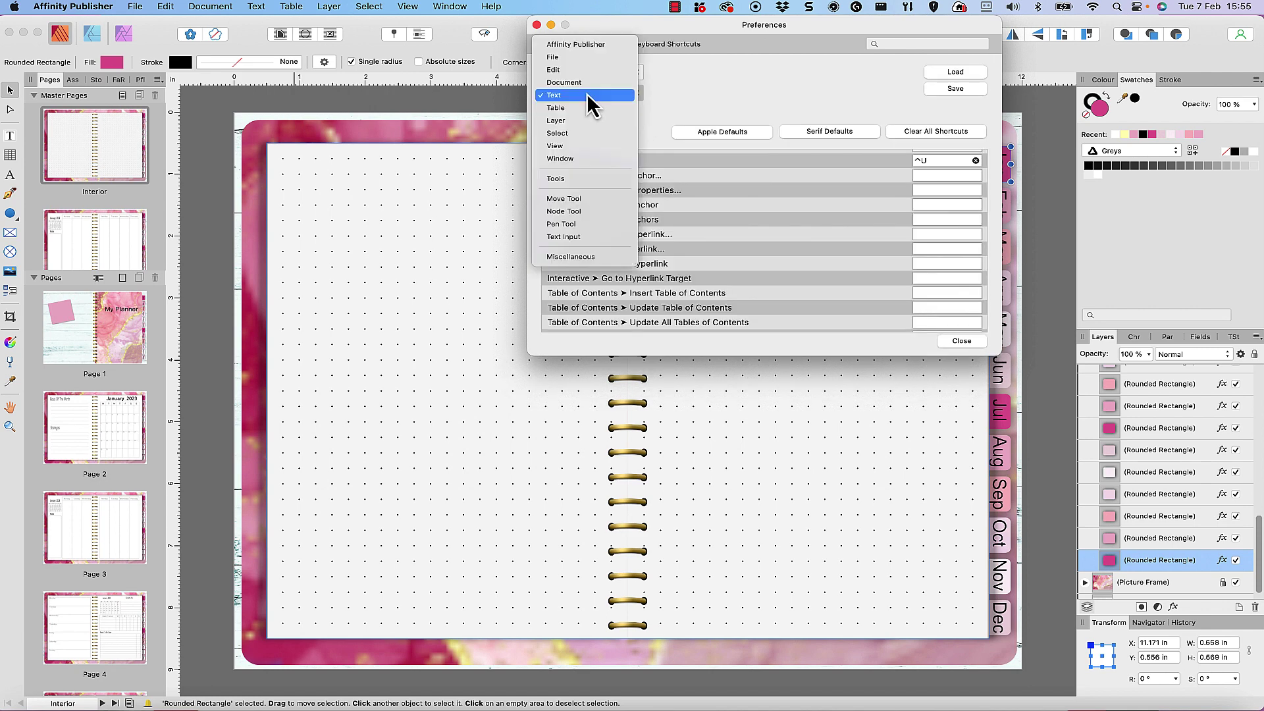
pyautogui.click(599, 46)
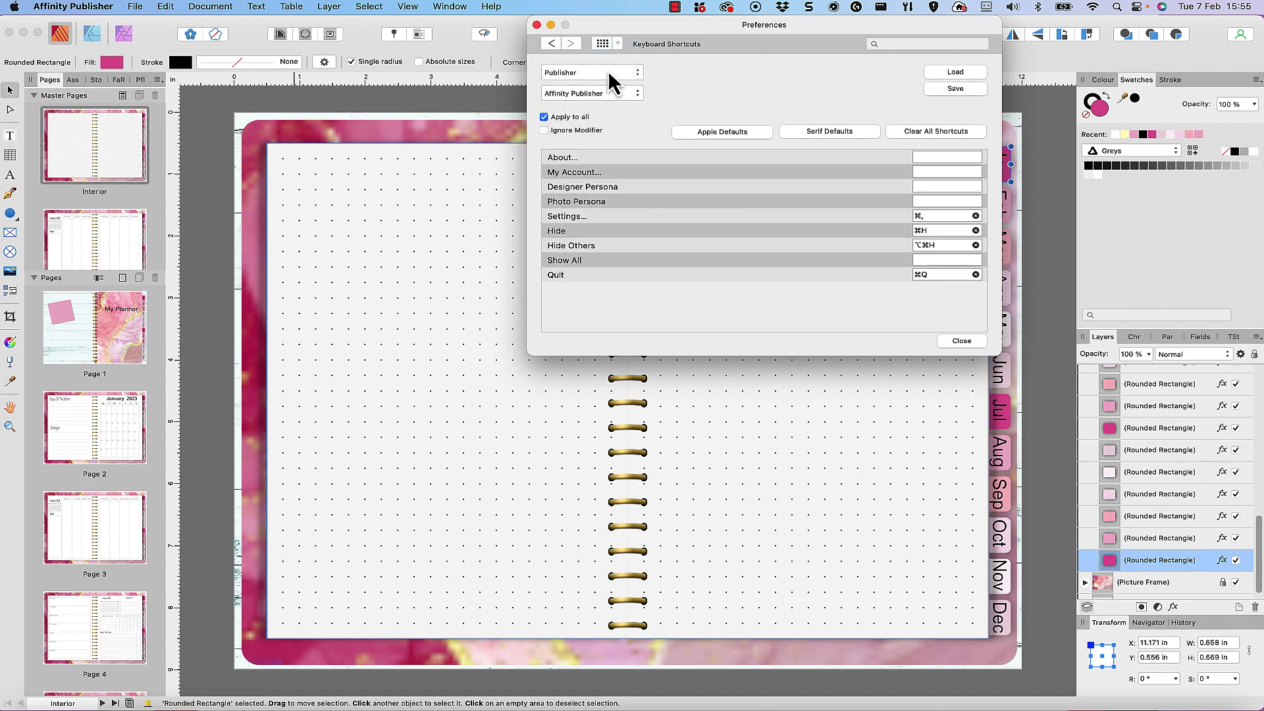
pyautogui.click(637, 94)
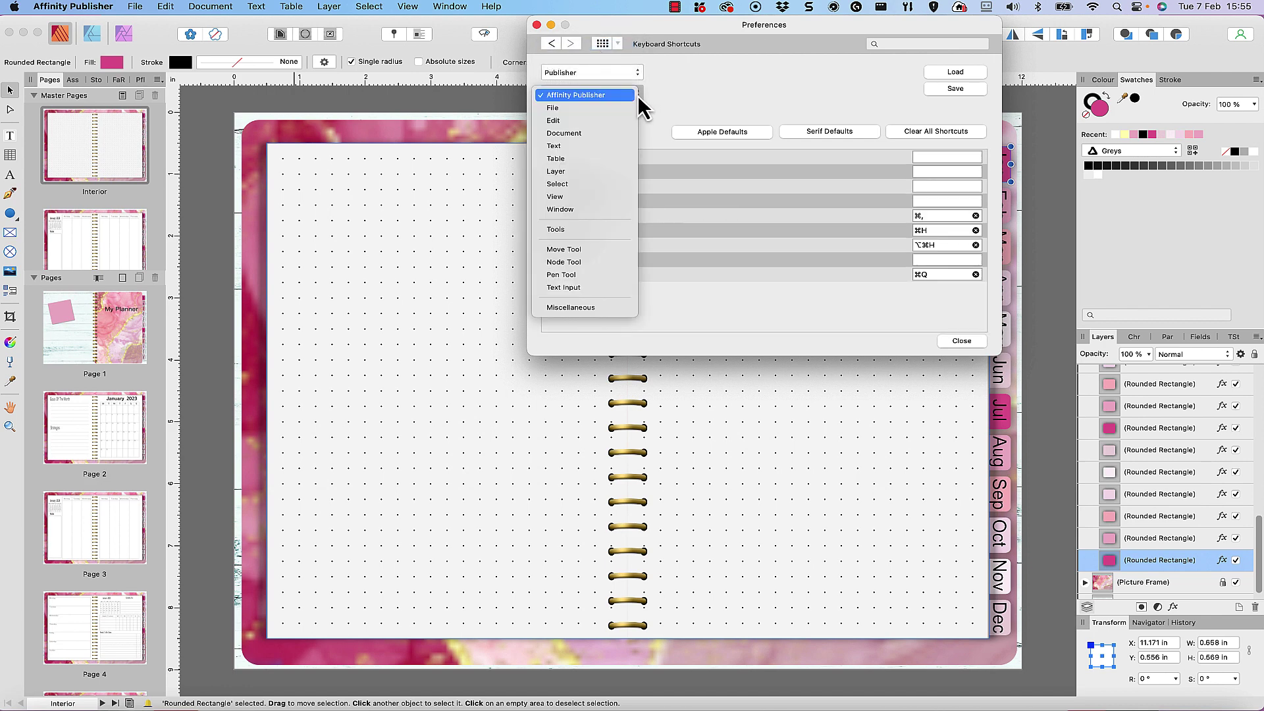
pyautogui.click(583, 145)
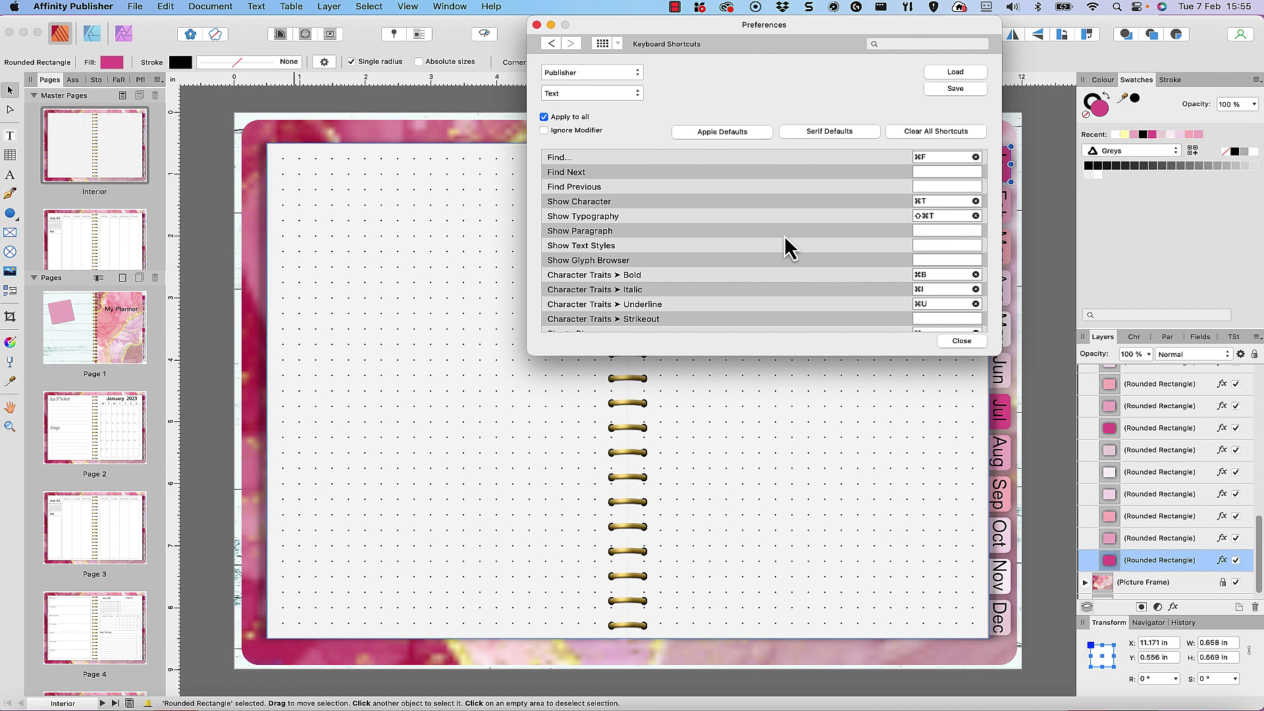
pyautogui.scroll(-5, 725, 211)
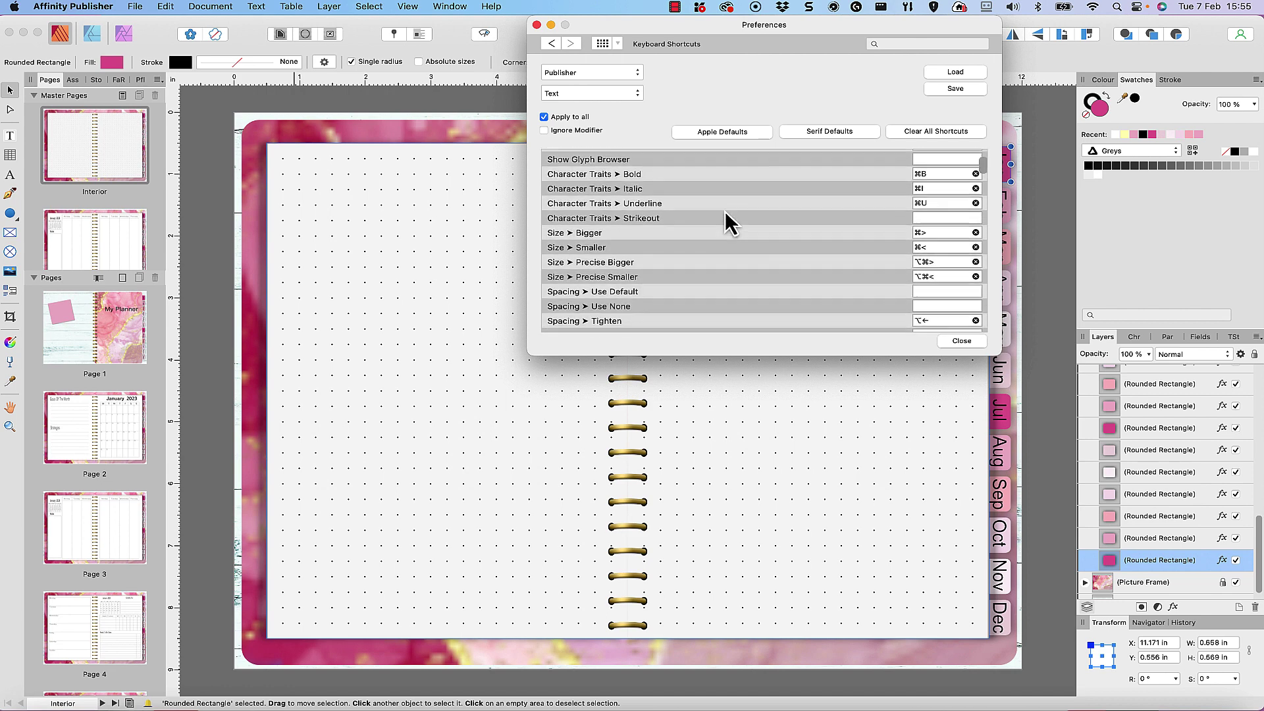
pyautogui.scroll(-8, 725, 210)
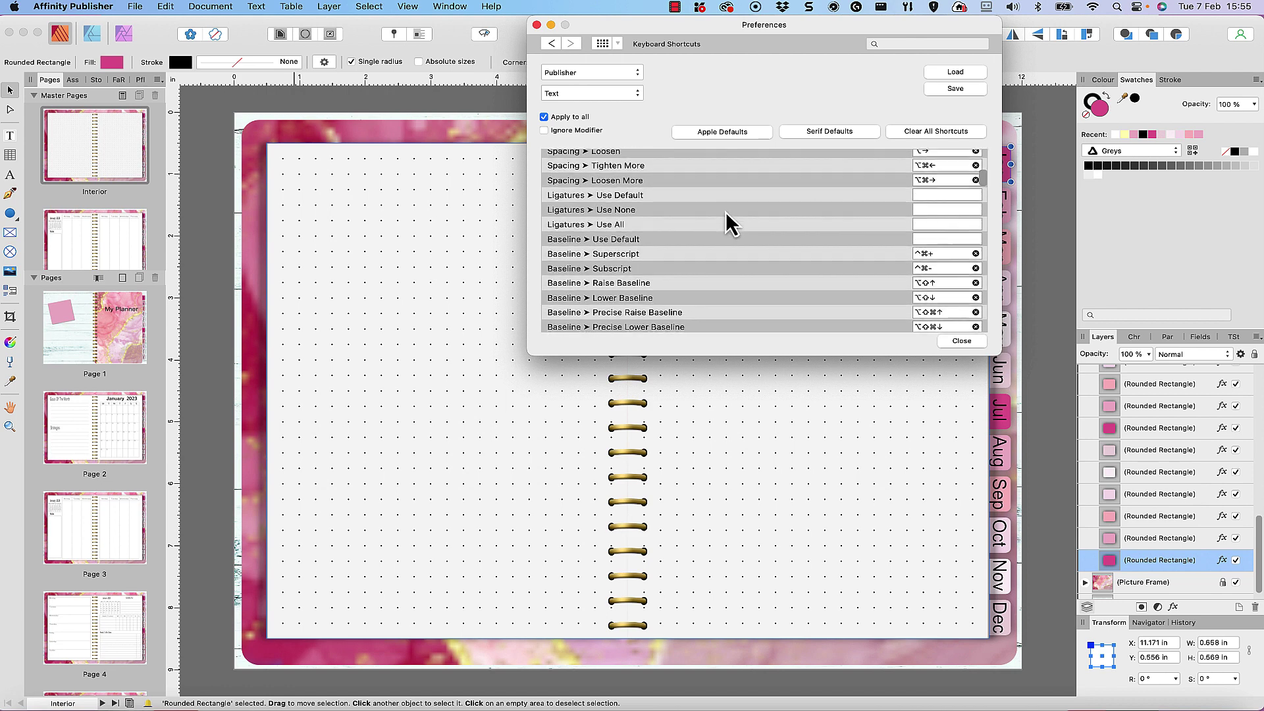
pyautogui.scroll(-10, 725, 211)
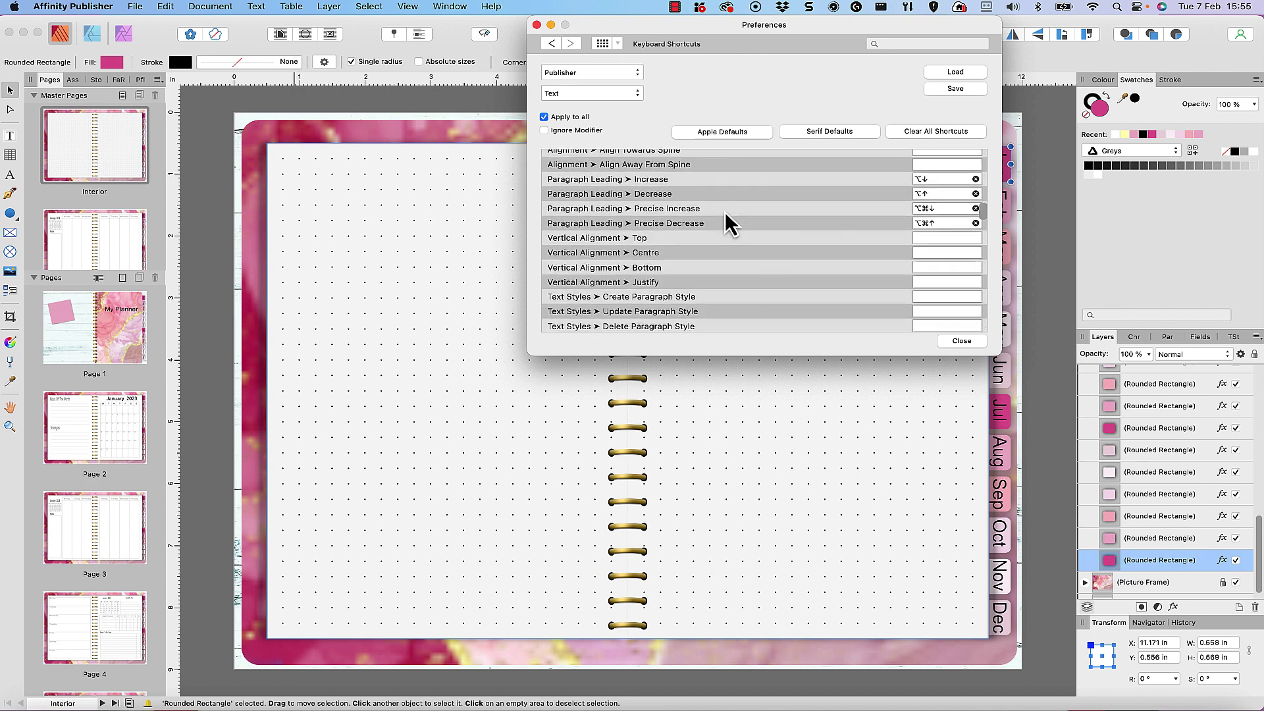
pyautogui.scroll(-10, 725, 212)
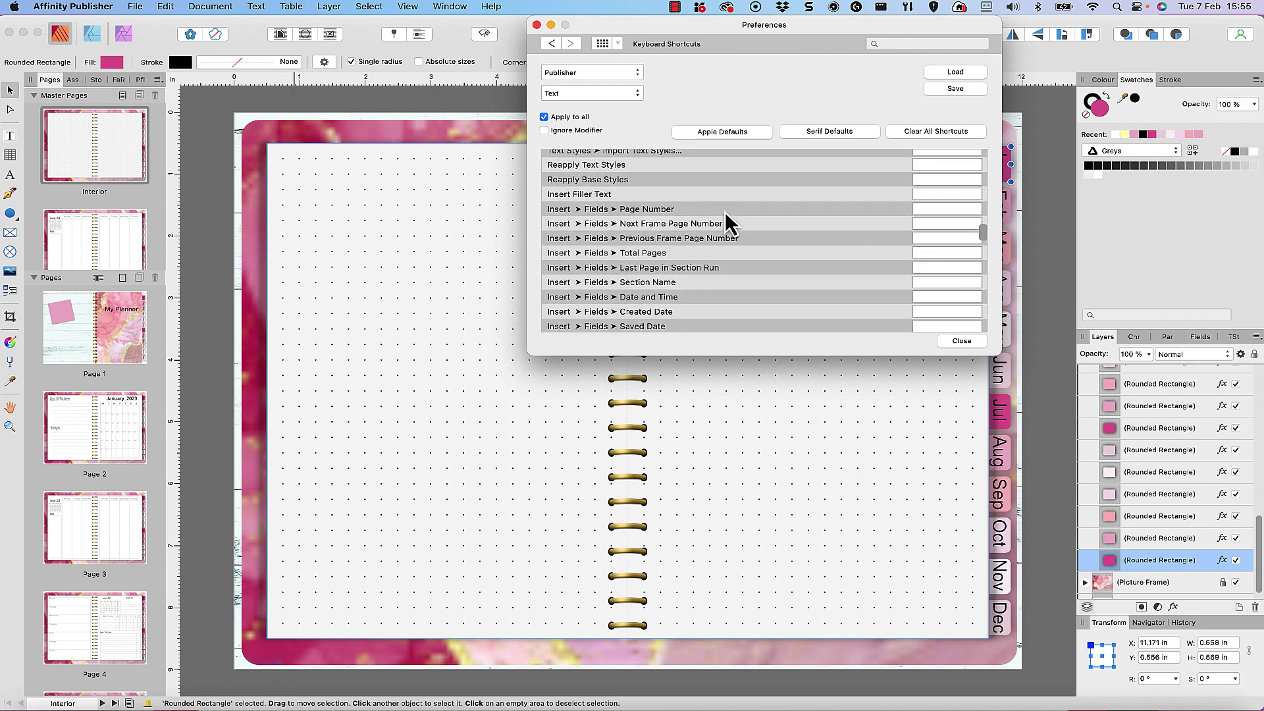
pyautogui.scroll(-10, 725, 211)
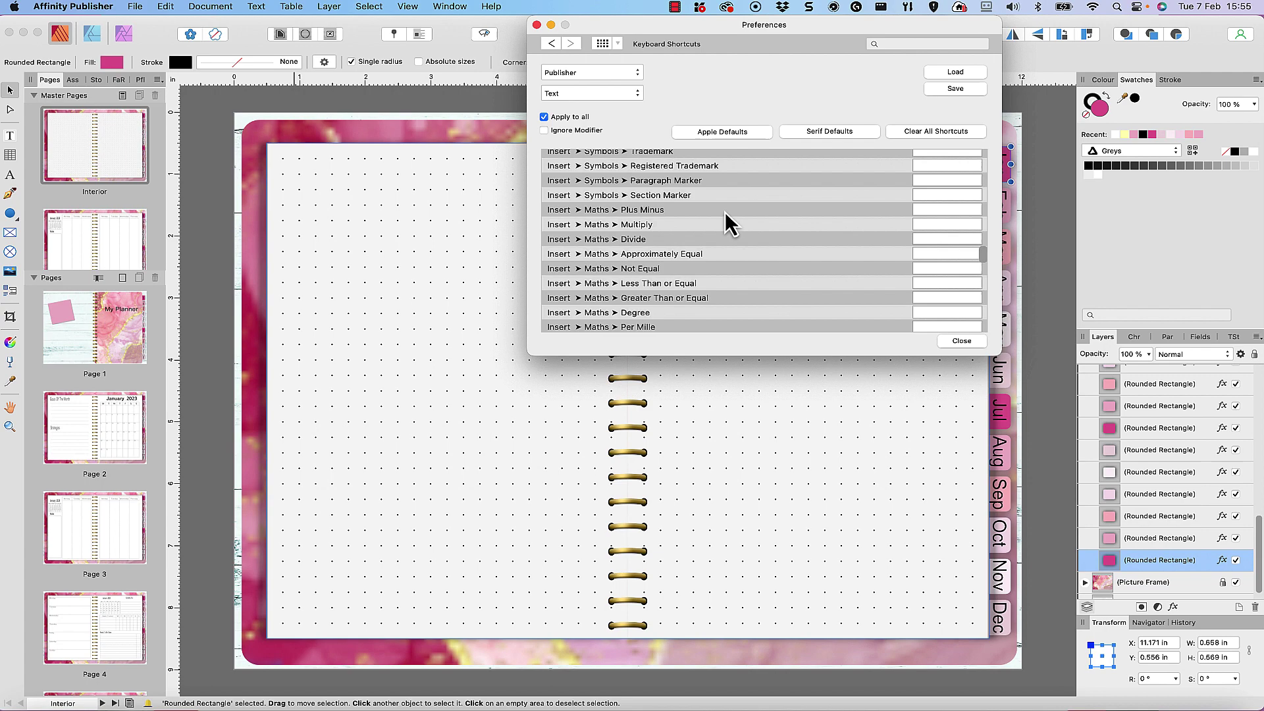
pyautogui.scroll(-10, 725, 211)
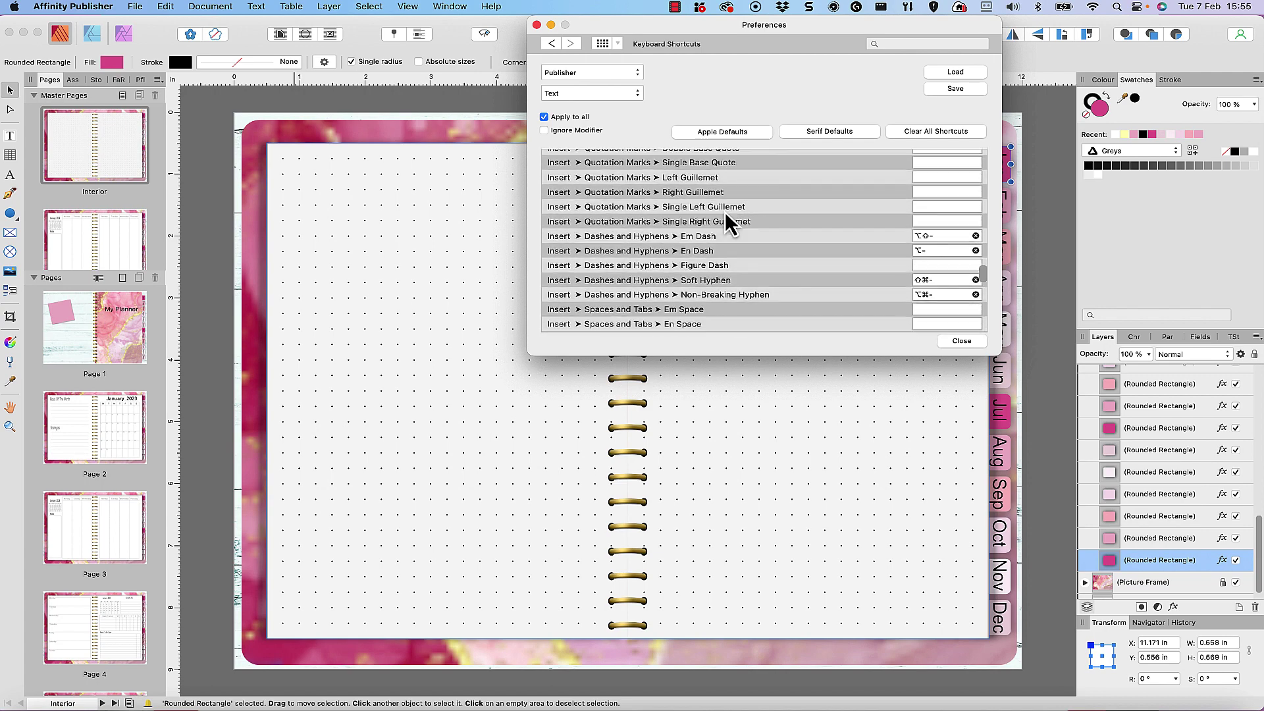
pyautogui.scroll(-10, 724, 211)
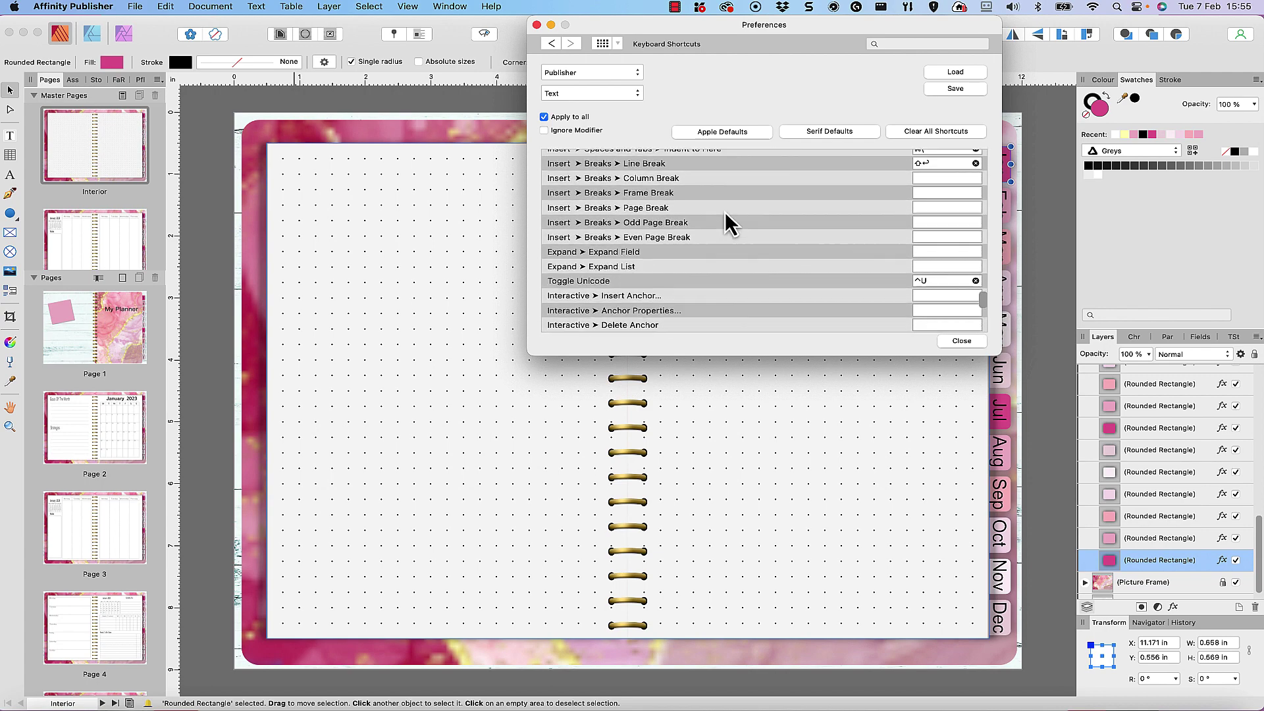
pyautogui.scroll(-1, 725, 213)
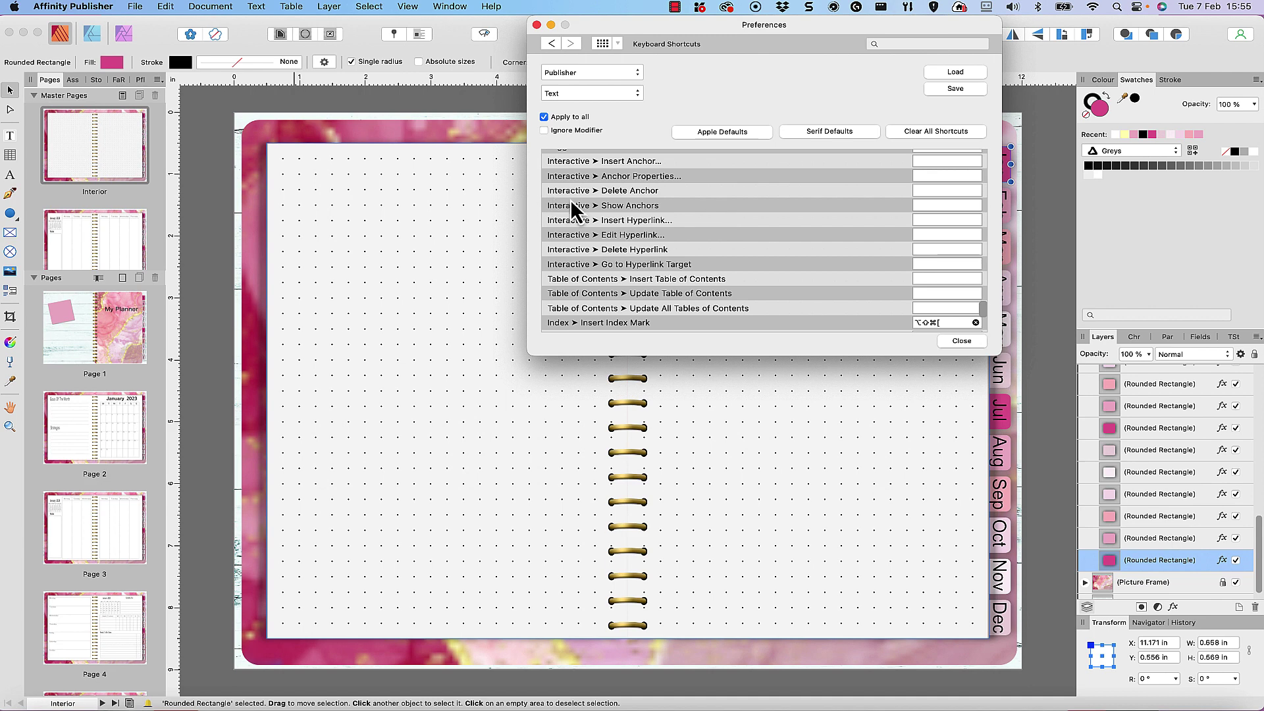
pyautogui.scroll(3, 572, 203)
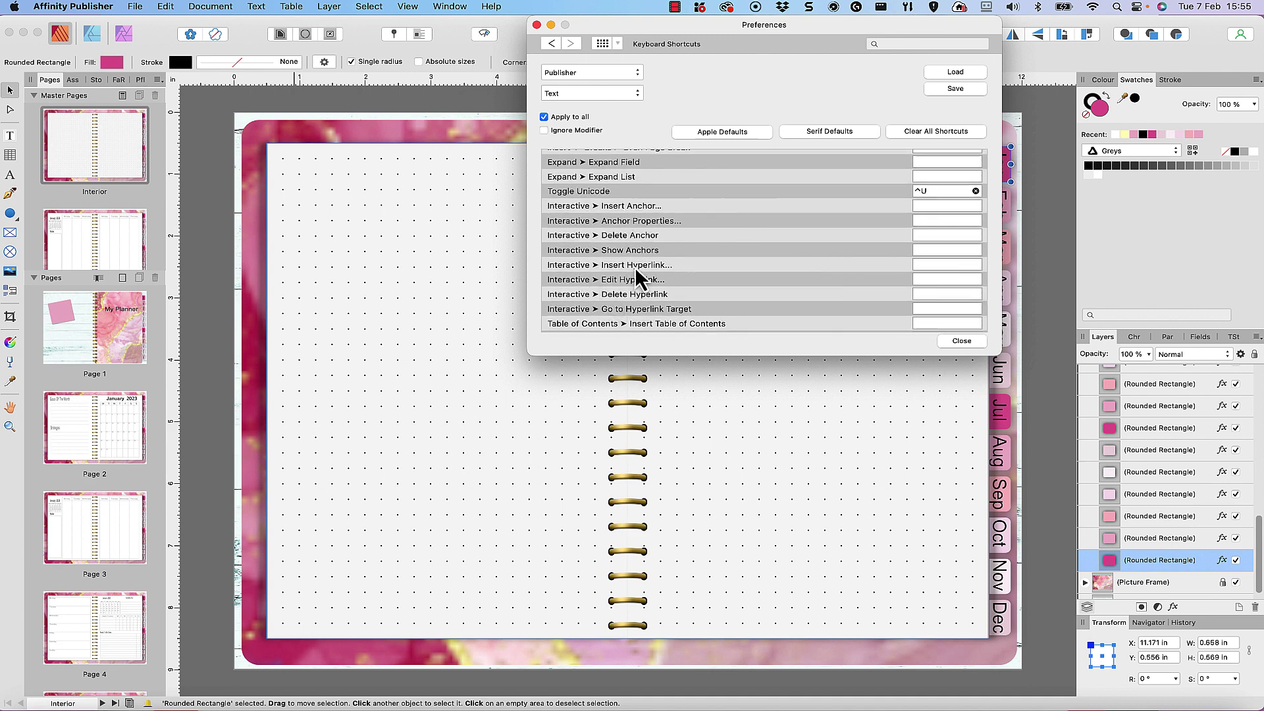
# - Assign Ctrl+H to Interactive > Insert Hyperlink, replacing the conflicting ⌘H shortcut
pyautogui.click(931, 265)
pyautogui.press('super+h')
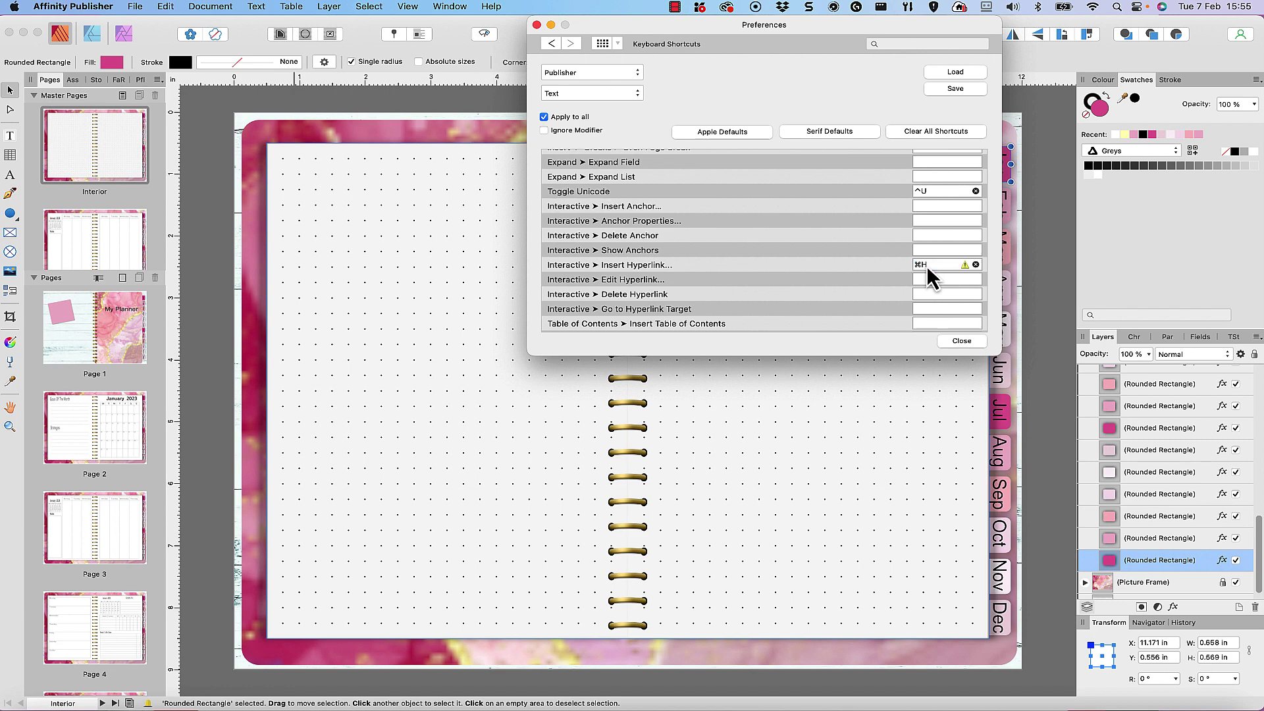
pyautogui.click(965, 266)
pyautogui.hotkey('ctrl', 'h')
# - Close Preferences and select the Rounded Rectangle behind the Dec tab in the Layers panel
pyautogui.click(951, 345)
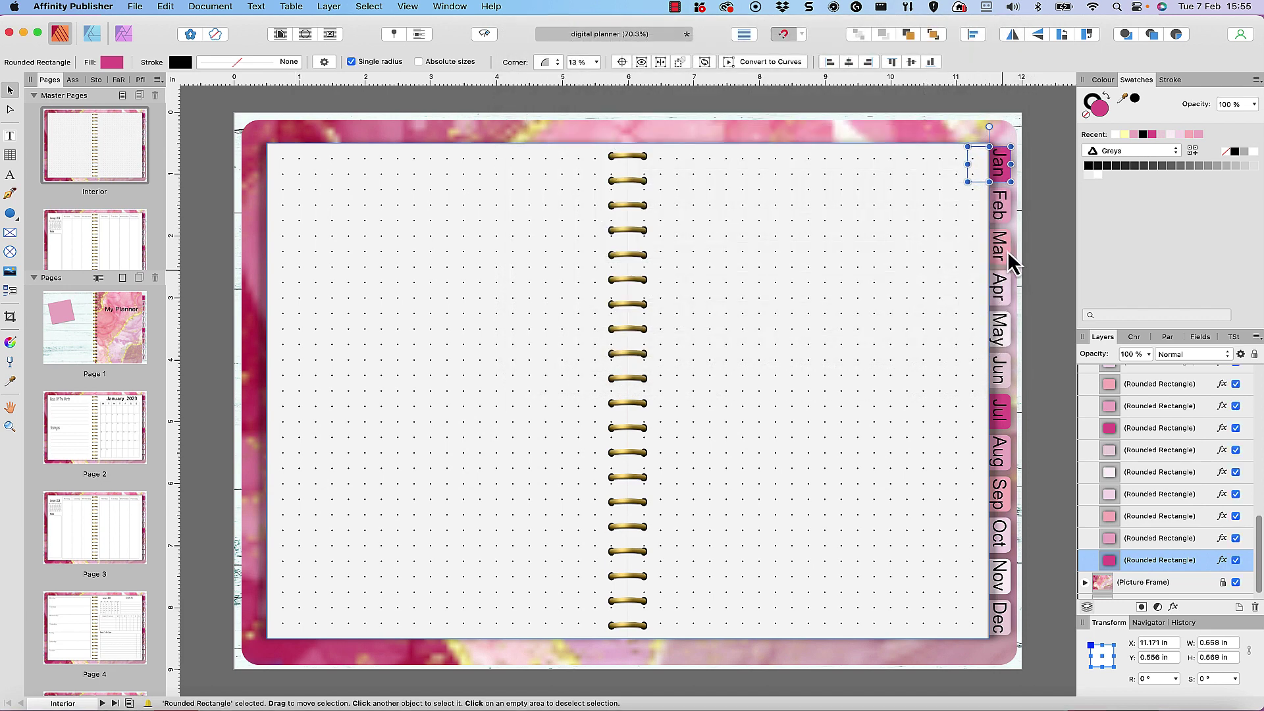
pyautogui.click(994, 217)
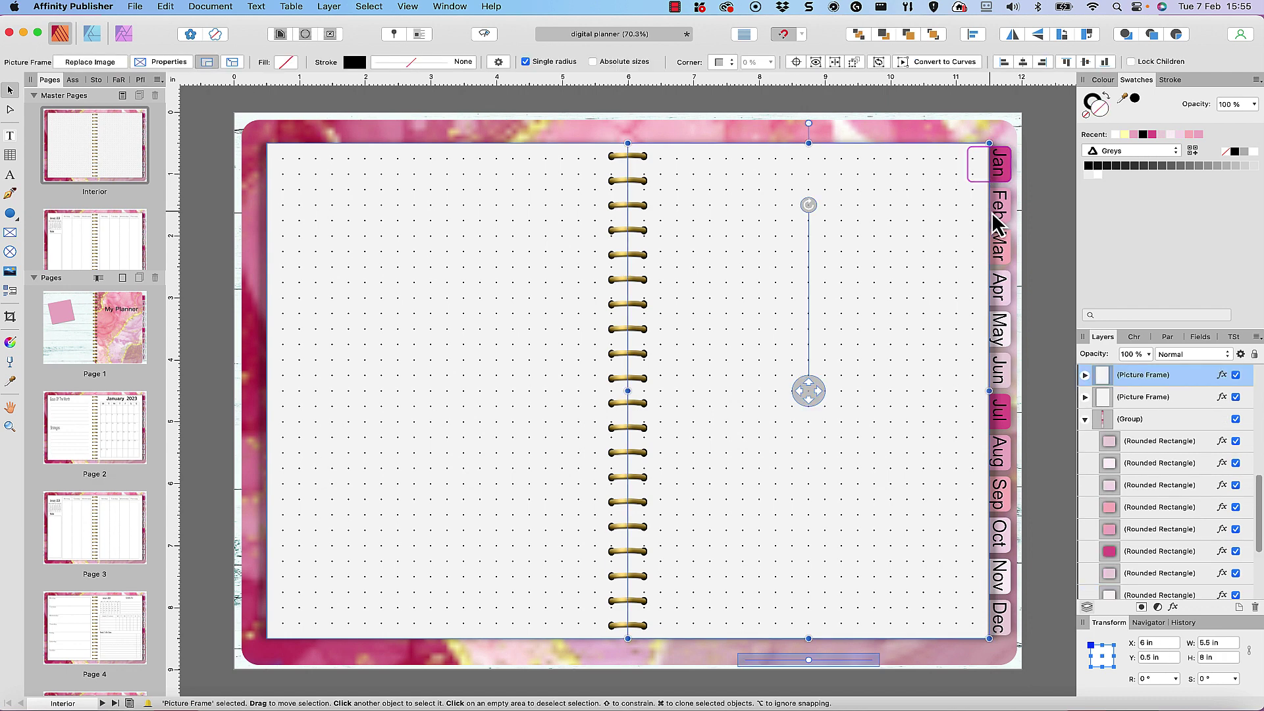
pyautogui.click(1006, 204)
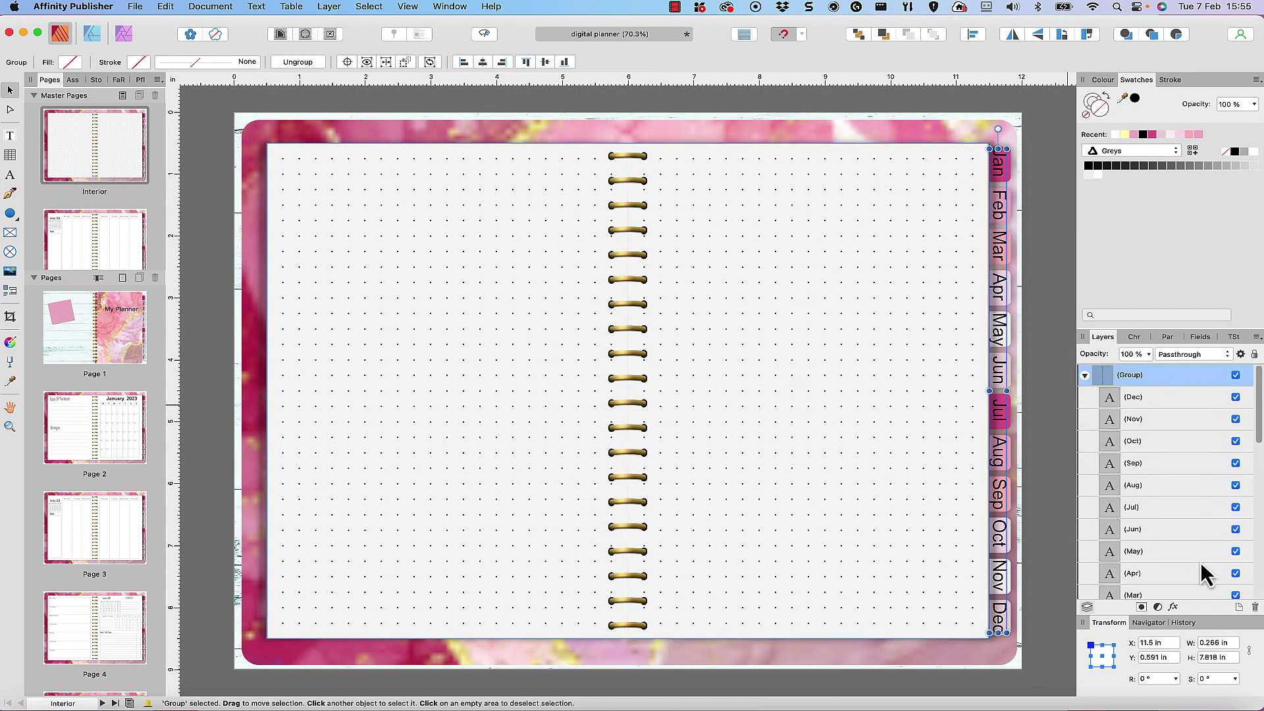
pyautogui.scroll(-10, 1146, 510)
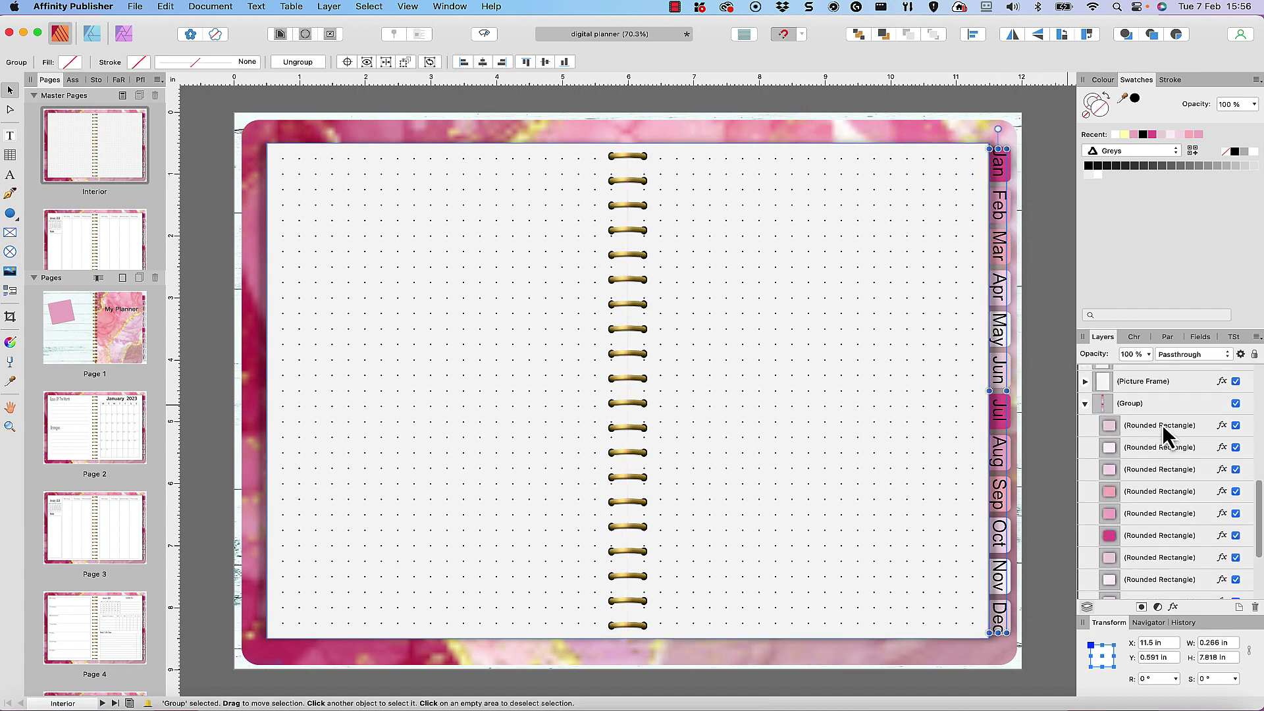
pyautogui.click(1162, 425)
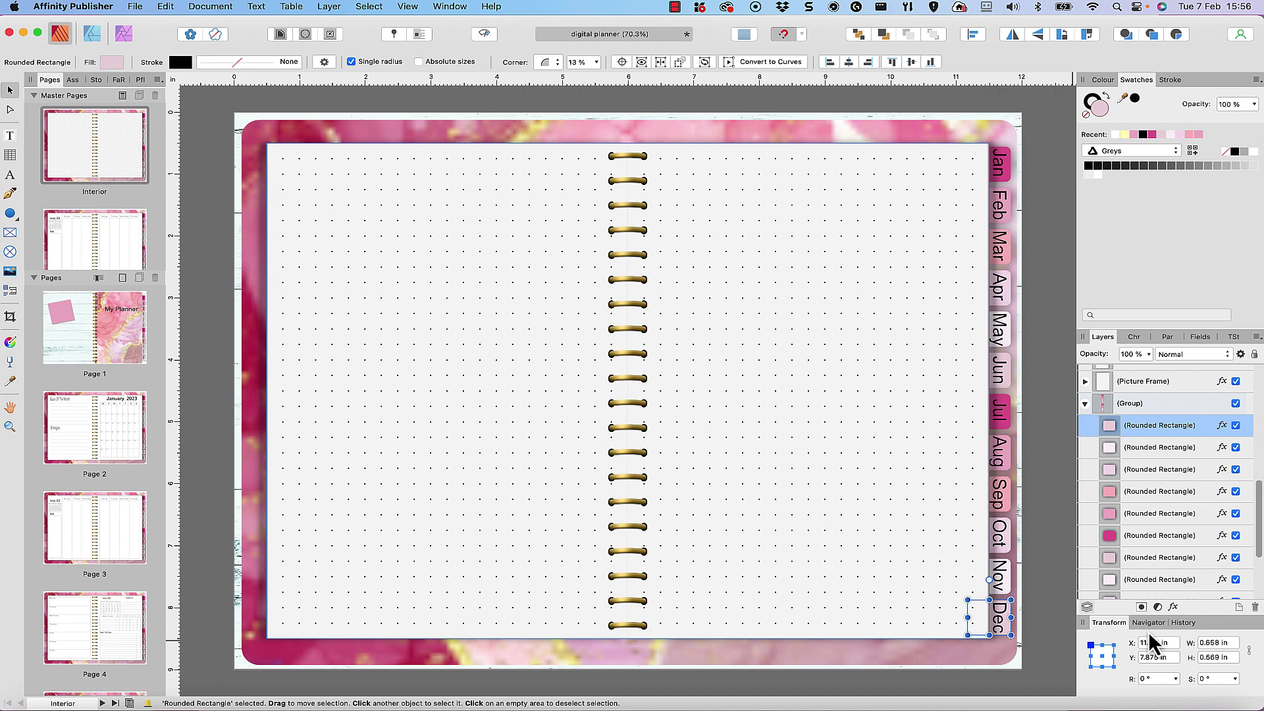
# - Open the Dec tab's Hyperlink Properties and check its type, leaving Page (page 68) selected
pyautogui.press('super+k')
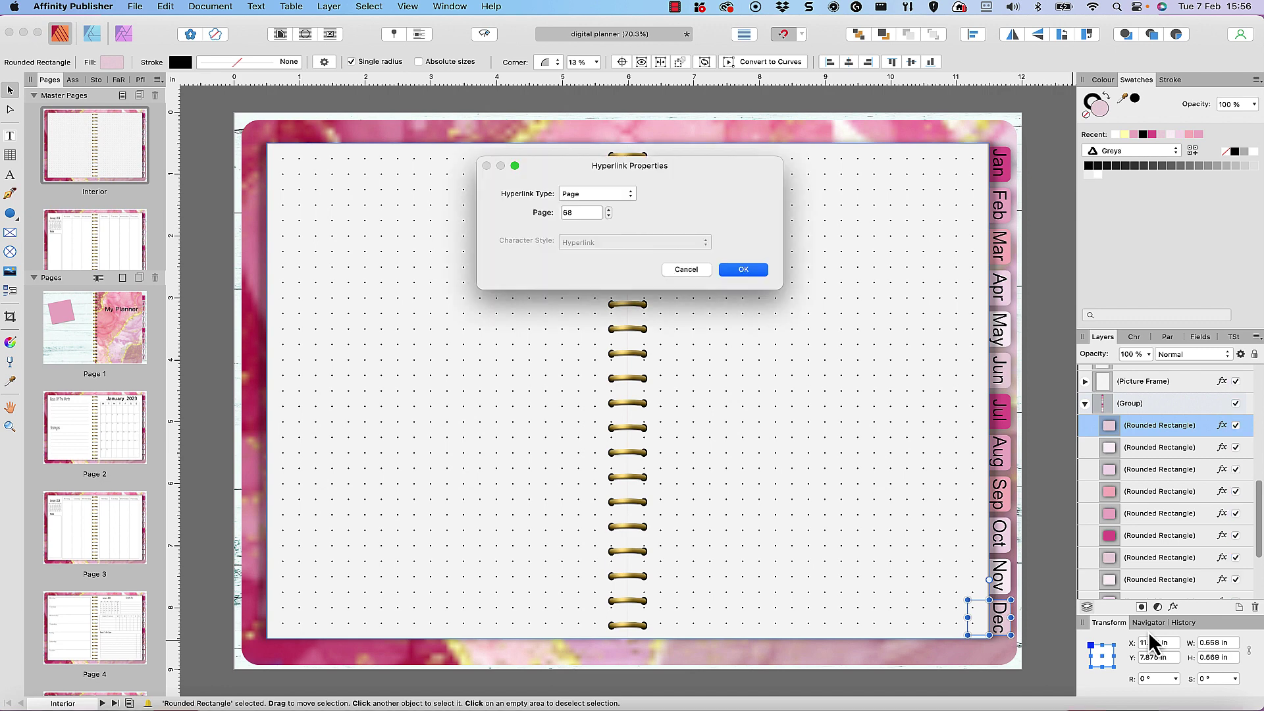
pyautogui.click(620, 194)
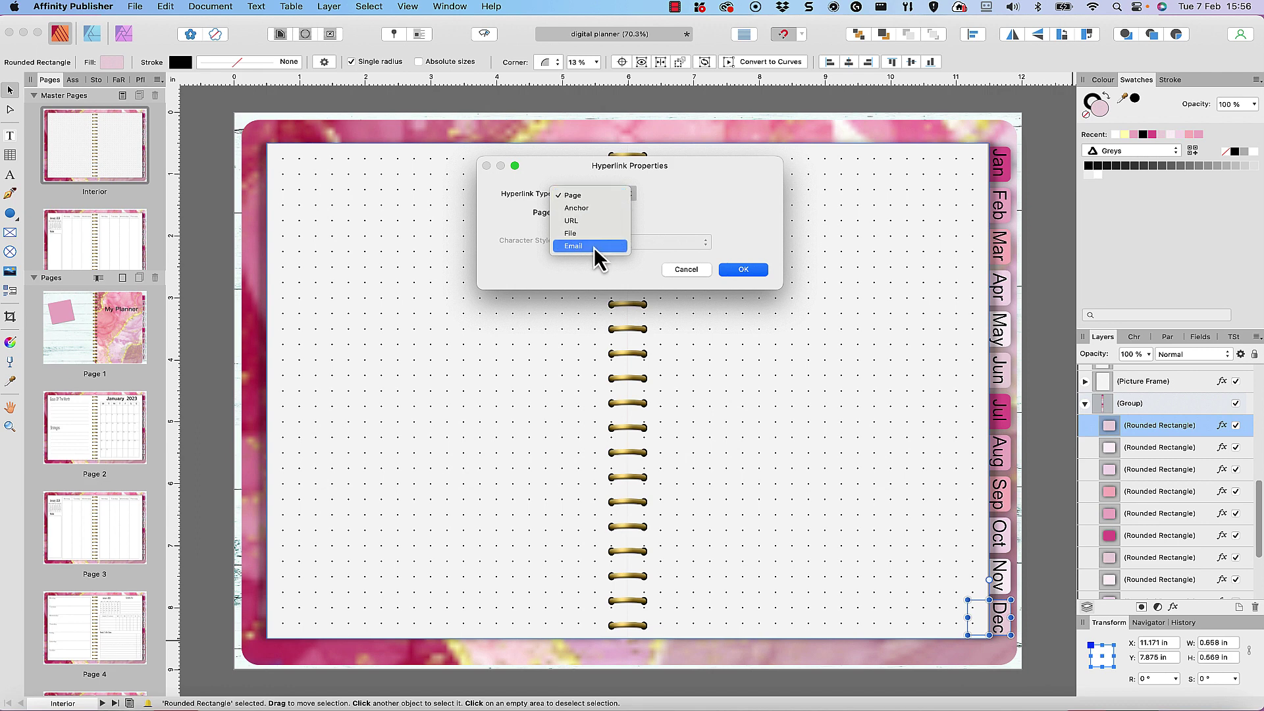
pyautogui.click(722, 233)
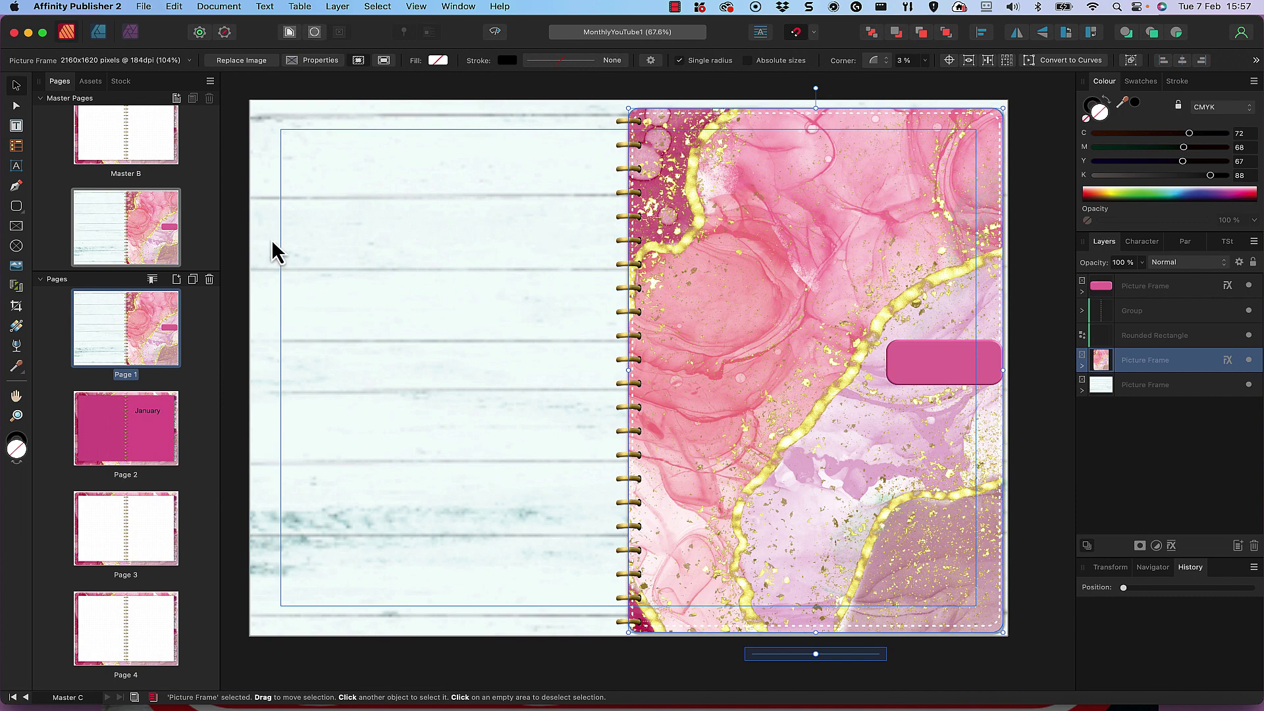
# - On Master A, open the Jan tab's hyperlink via Edit Hyperlink and accept its Page 2 target
pyautogui.scroll(3, 132, 149)
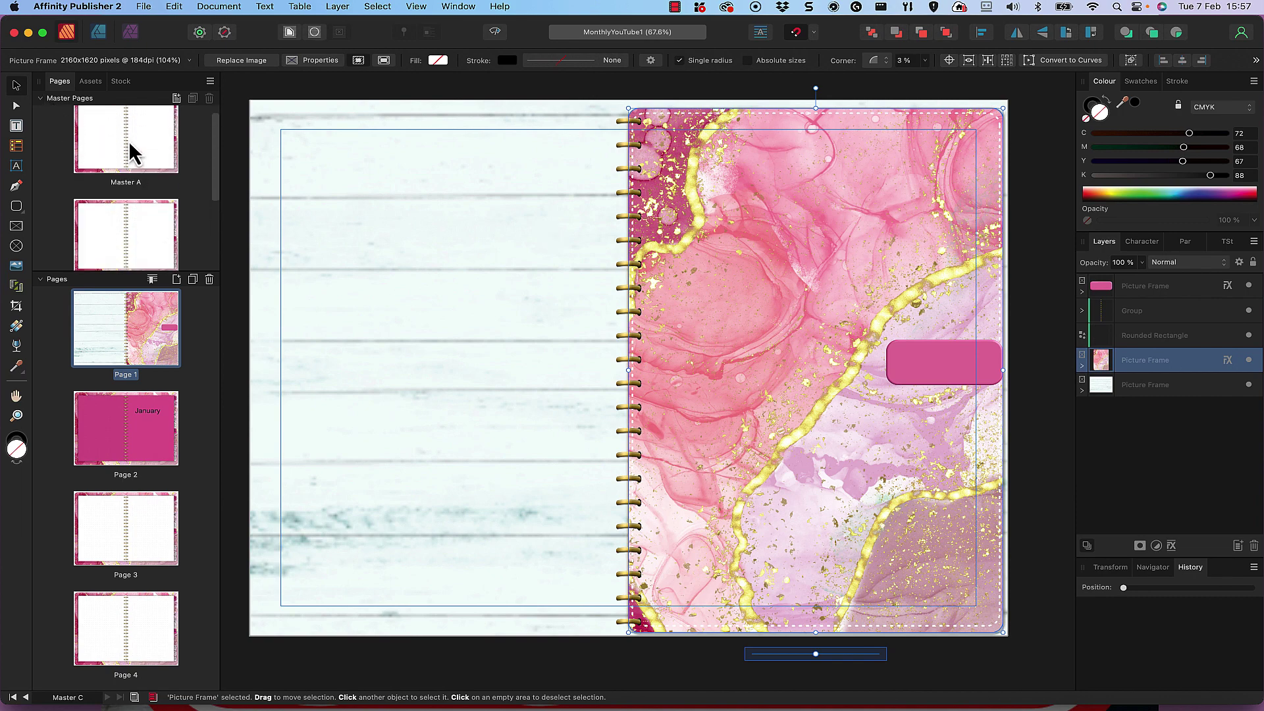
pyautogui.click(129, 143)
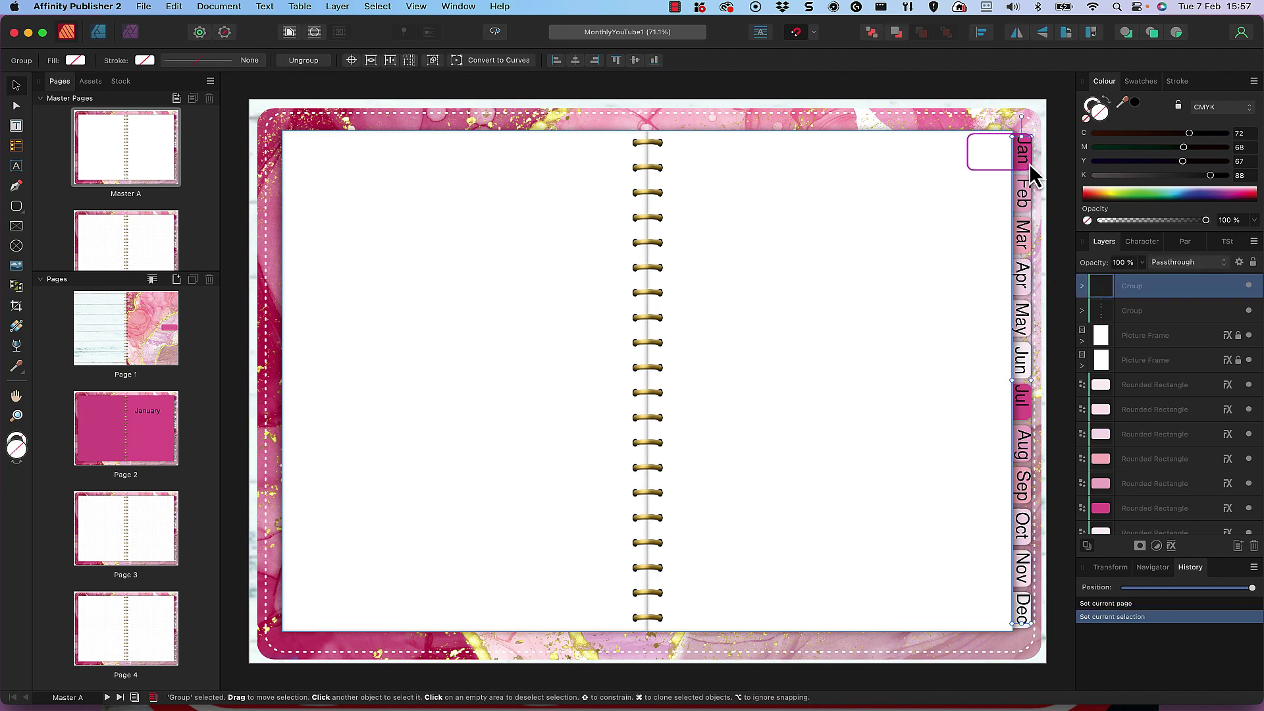
pyautogui.click(991, 164)
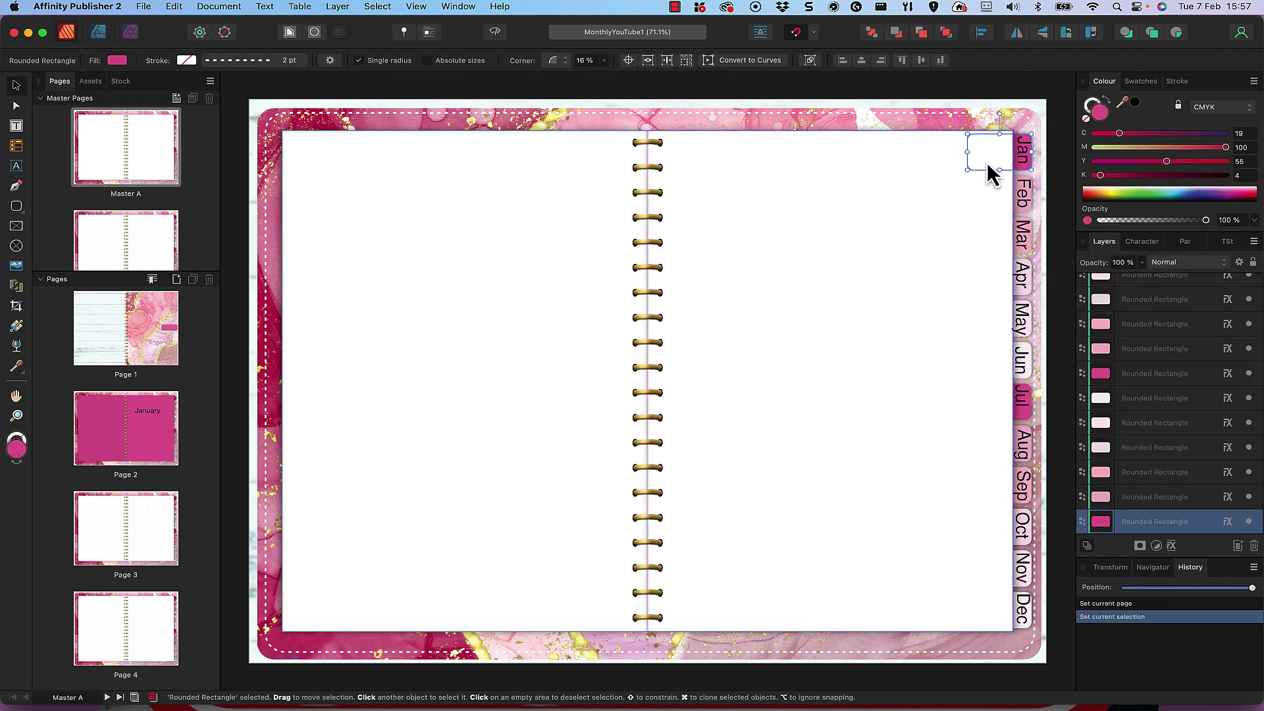
pyautogui.rightClick(986, 162)
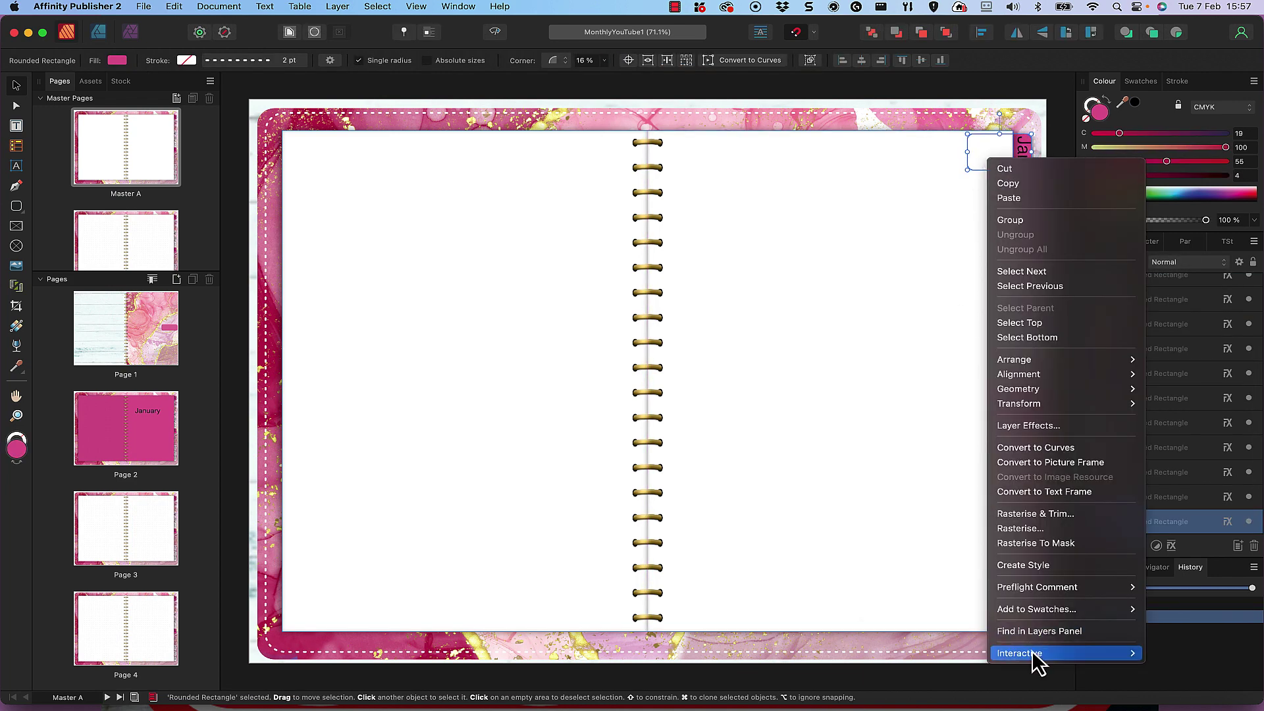
pyautogui.moveTo(1034, 655)
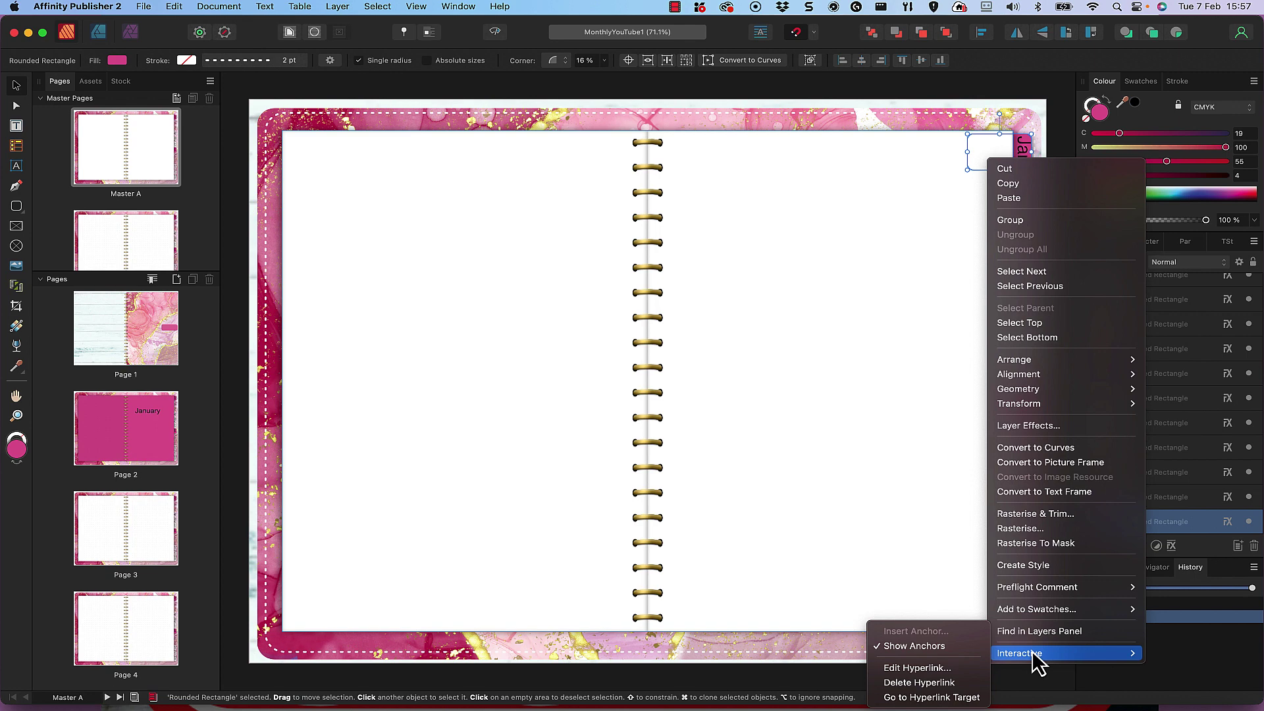
pyautogui.click(942, 667)
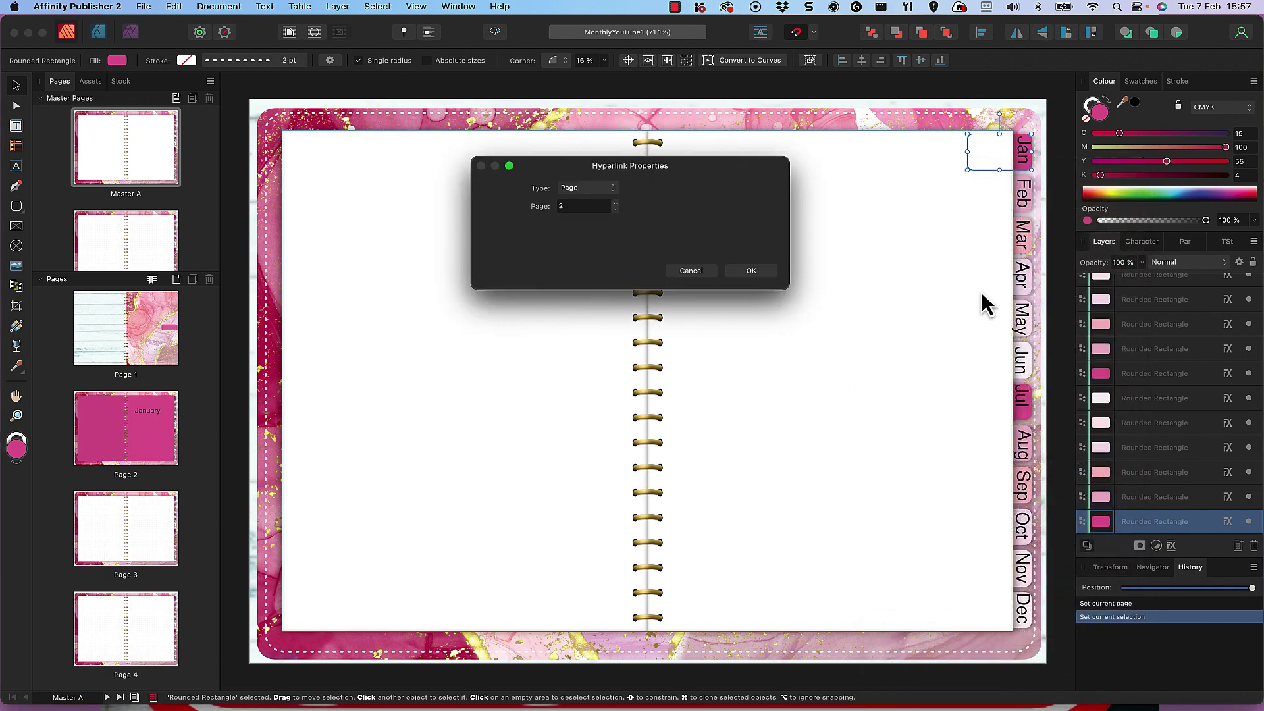
pyautogui.click(750, 270)
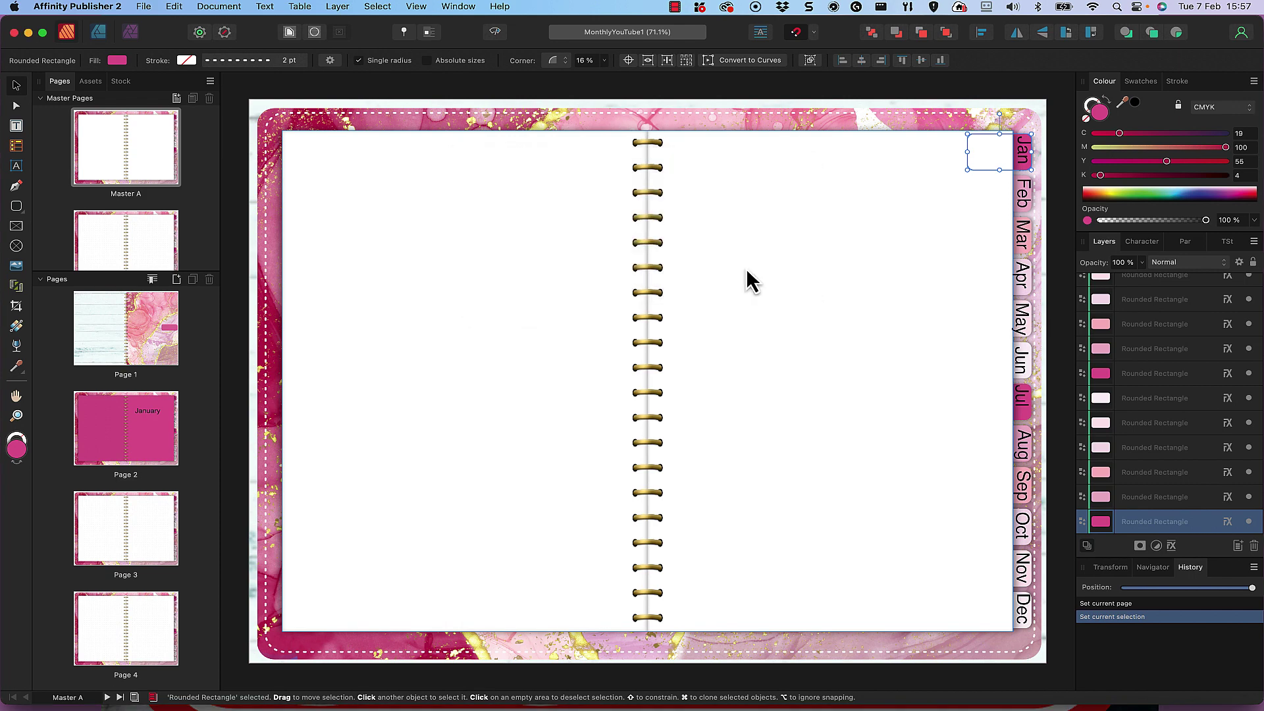
# - Map Text > Interactive > Insert Hyperlink to Ctrl+H in Settings and close Preferences
pyautogui.click(78, 7)
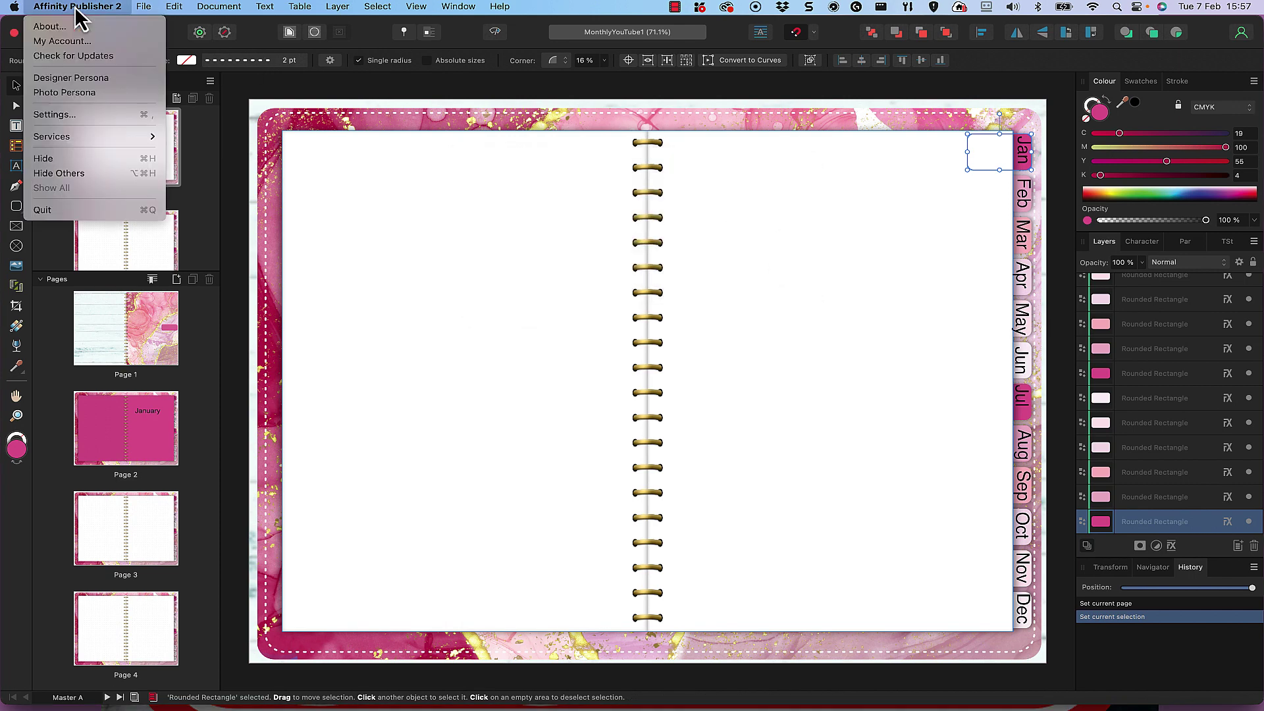
pyautogui.click(87, 116)
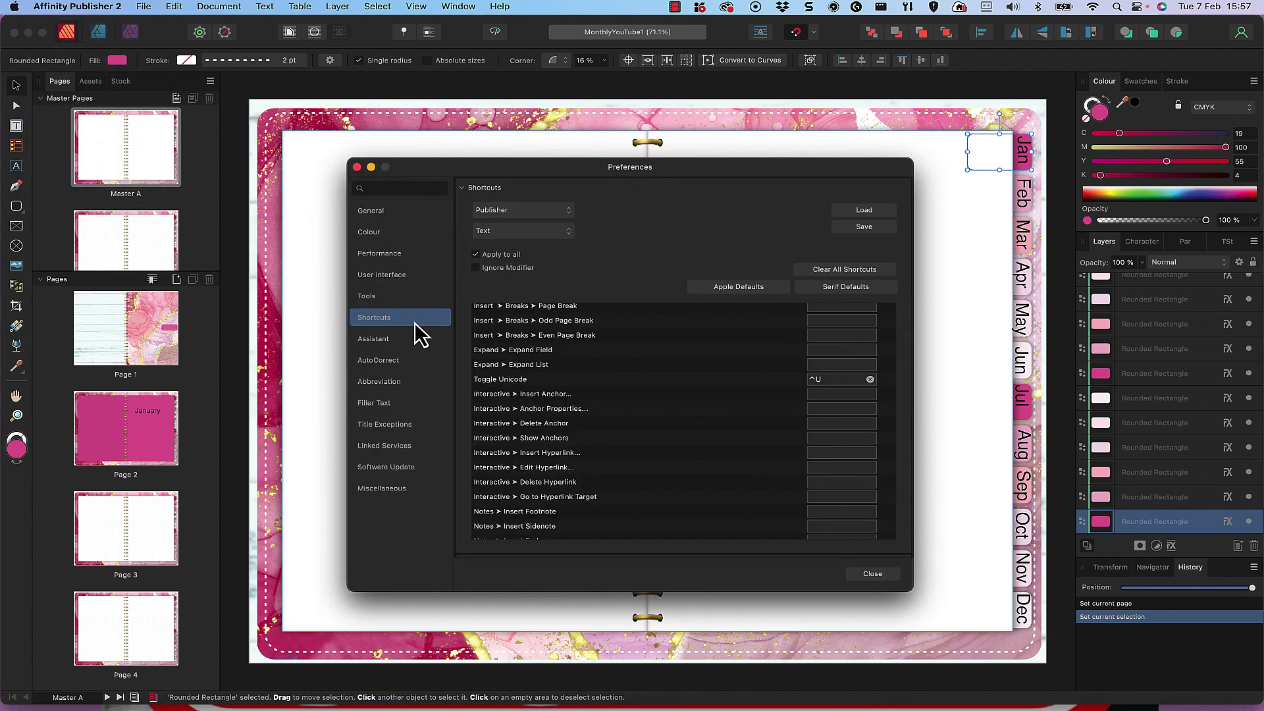
pyautogui.click(563, 232)
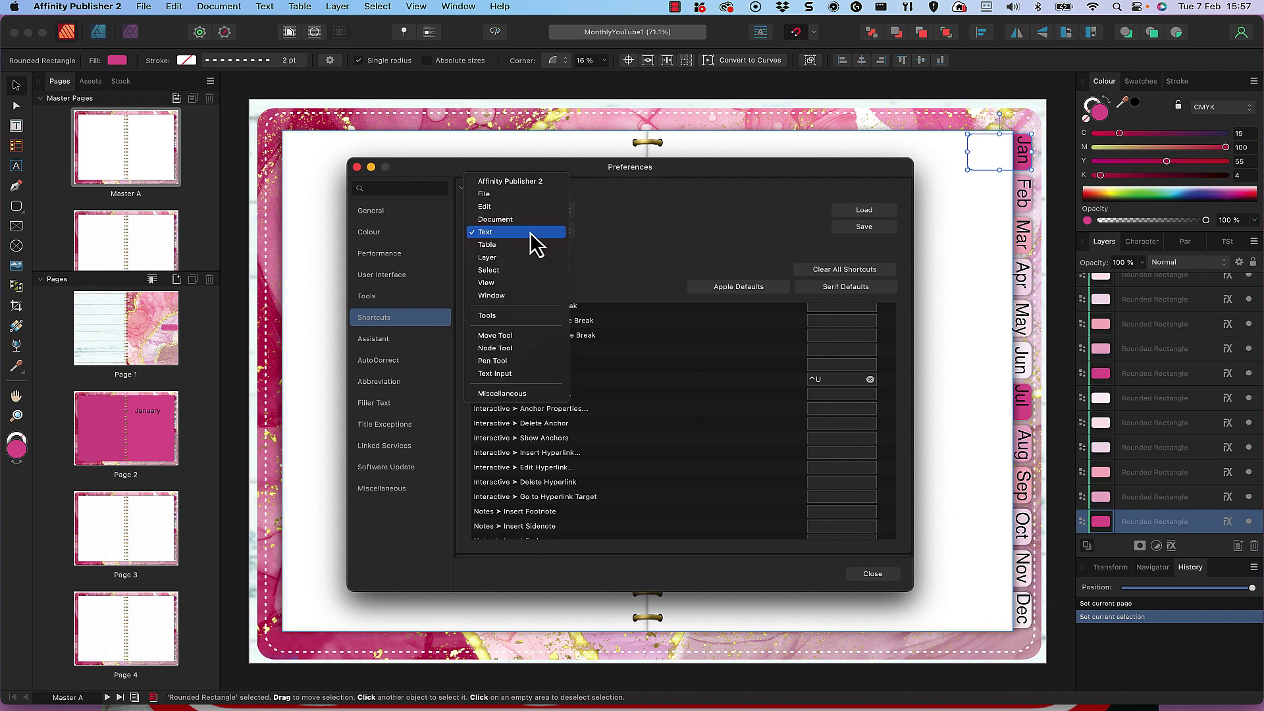
pyautogui.click(530, 233)
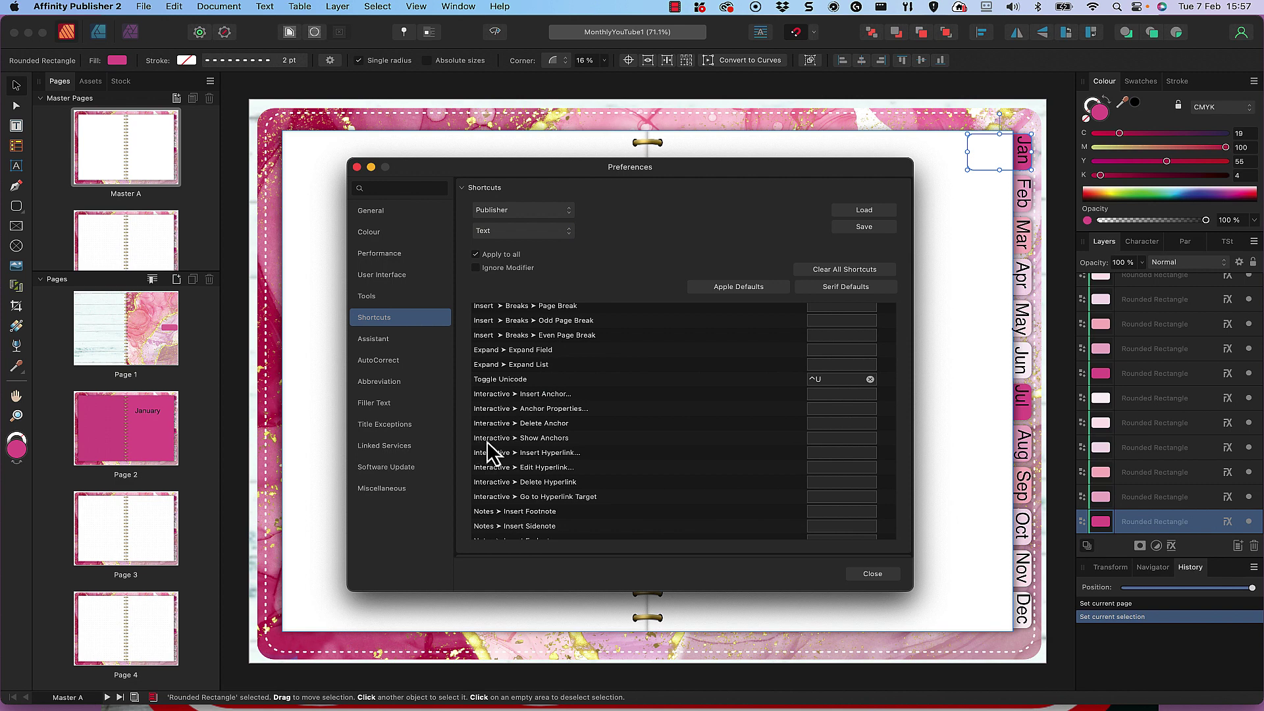
pyautogui.click(824, 455)
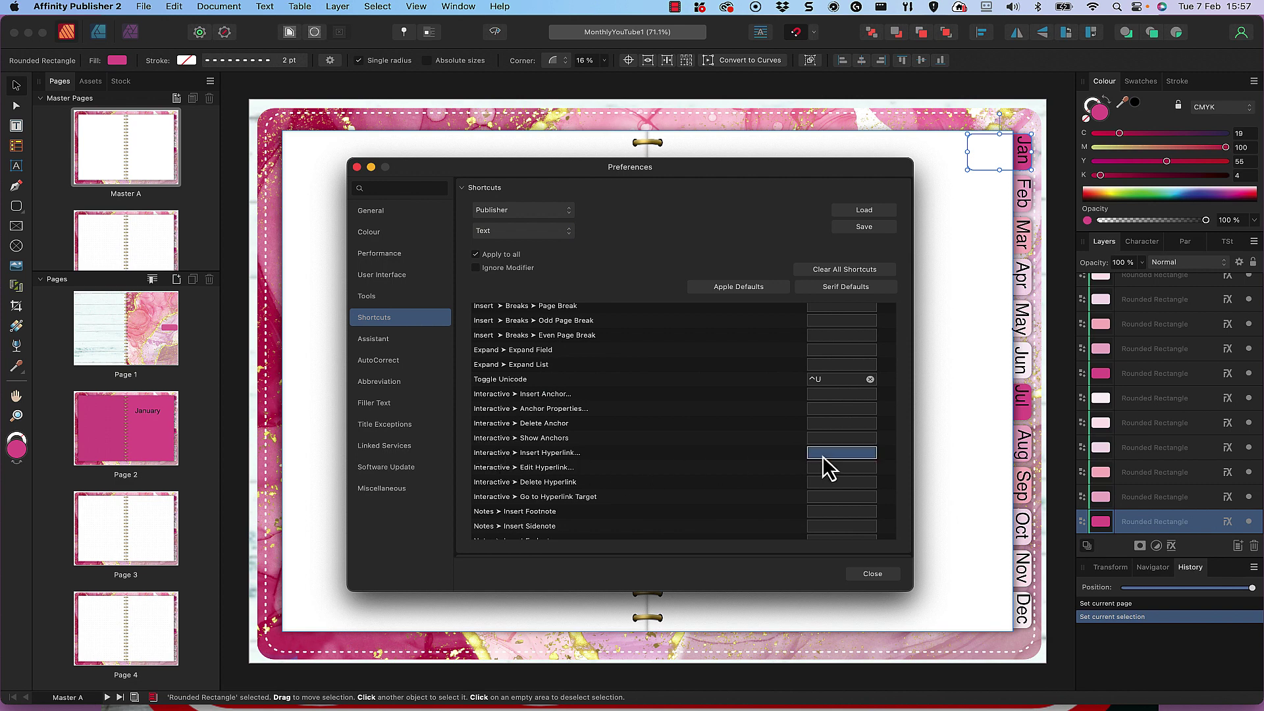
pyautogui.hotkey('ctrl', 'h')
pyautogui.click(872, 574)
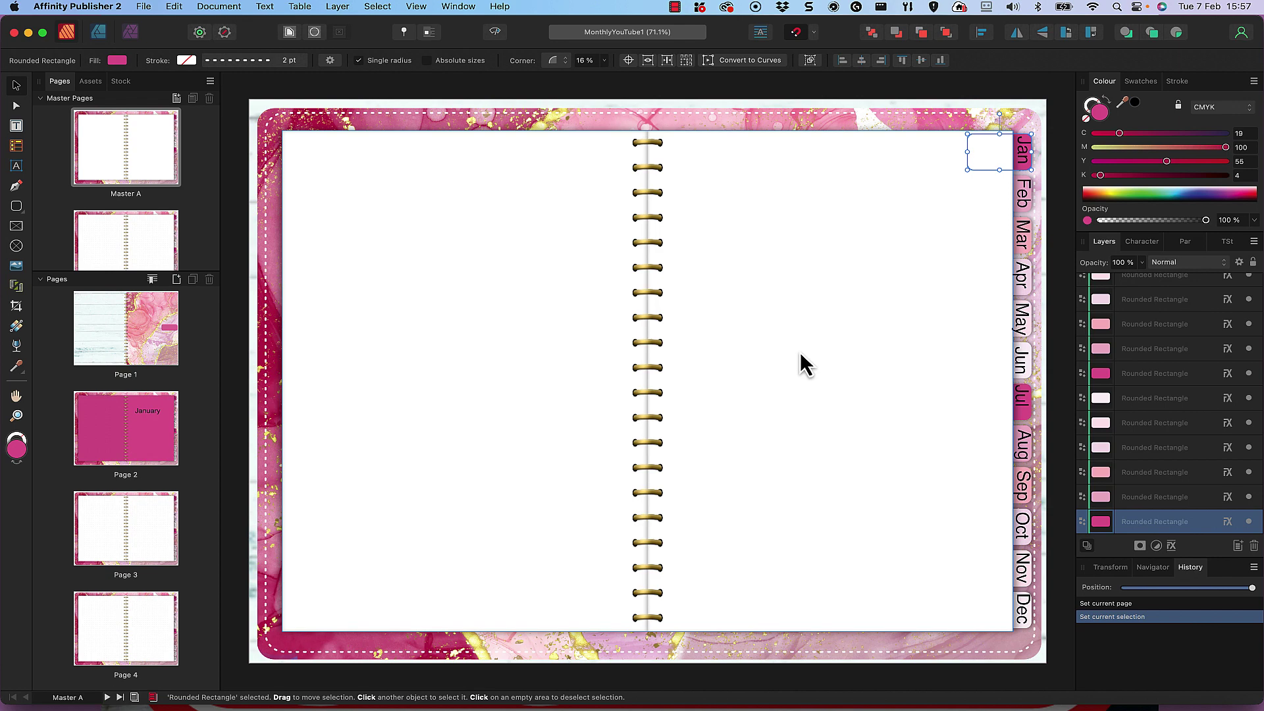
# - Use Ctrl+H to link the Jan tab to Page 2, after briefly trying the Anchor type
pyautogui.hotkey('ctrl', 'h')
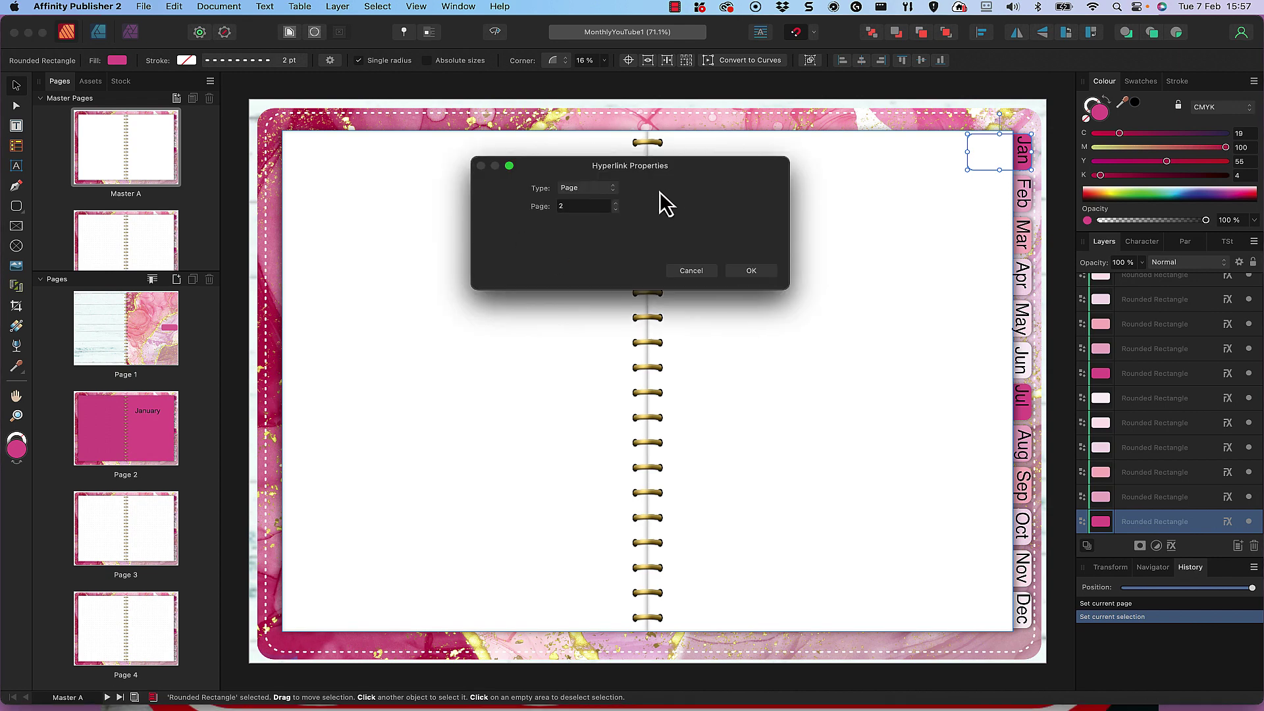
pyautogui.click(614, 189)
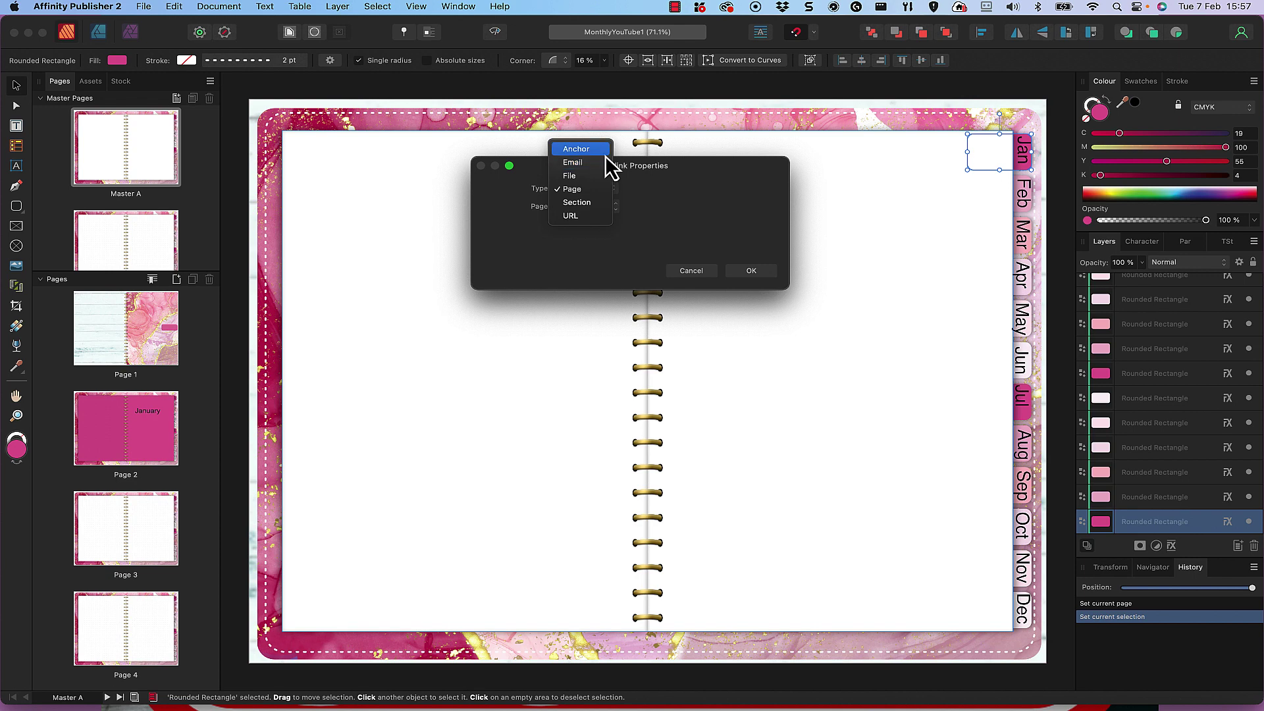
pyautogui.click(605, 154)
pyautogui.click(606, 190)
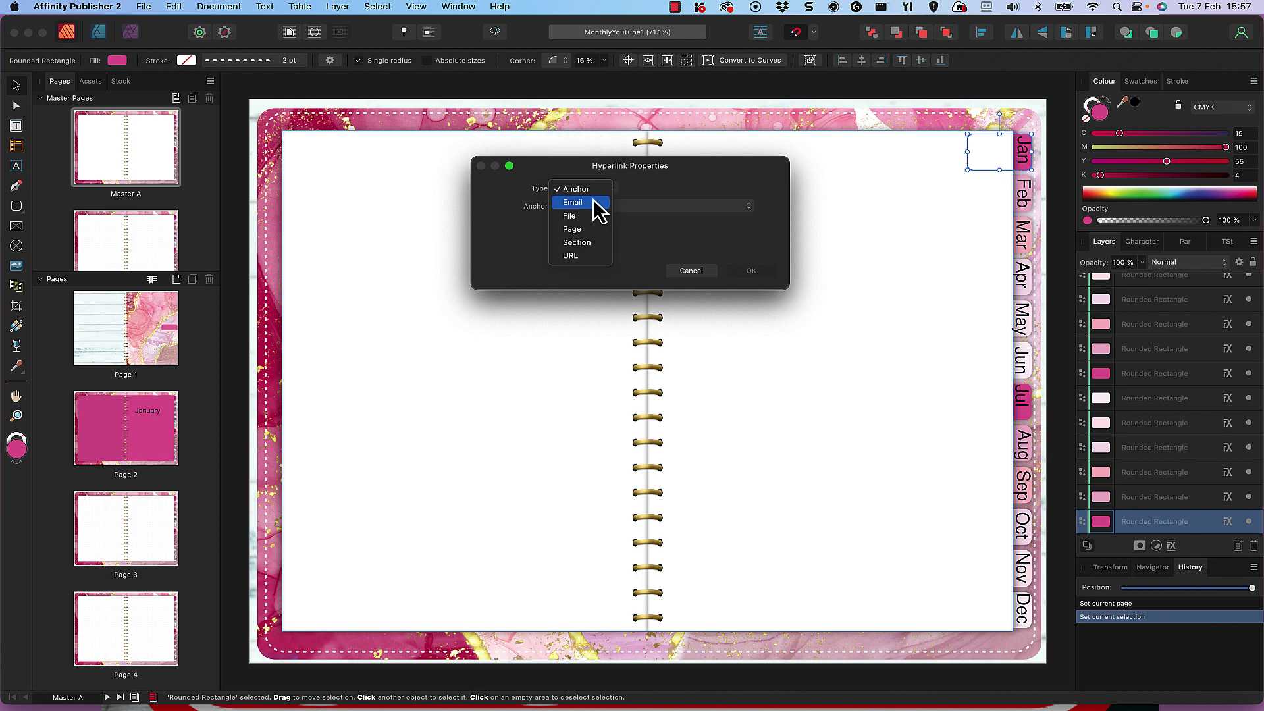
pyautogui.click(588, 231)
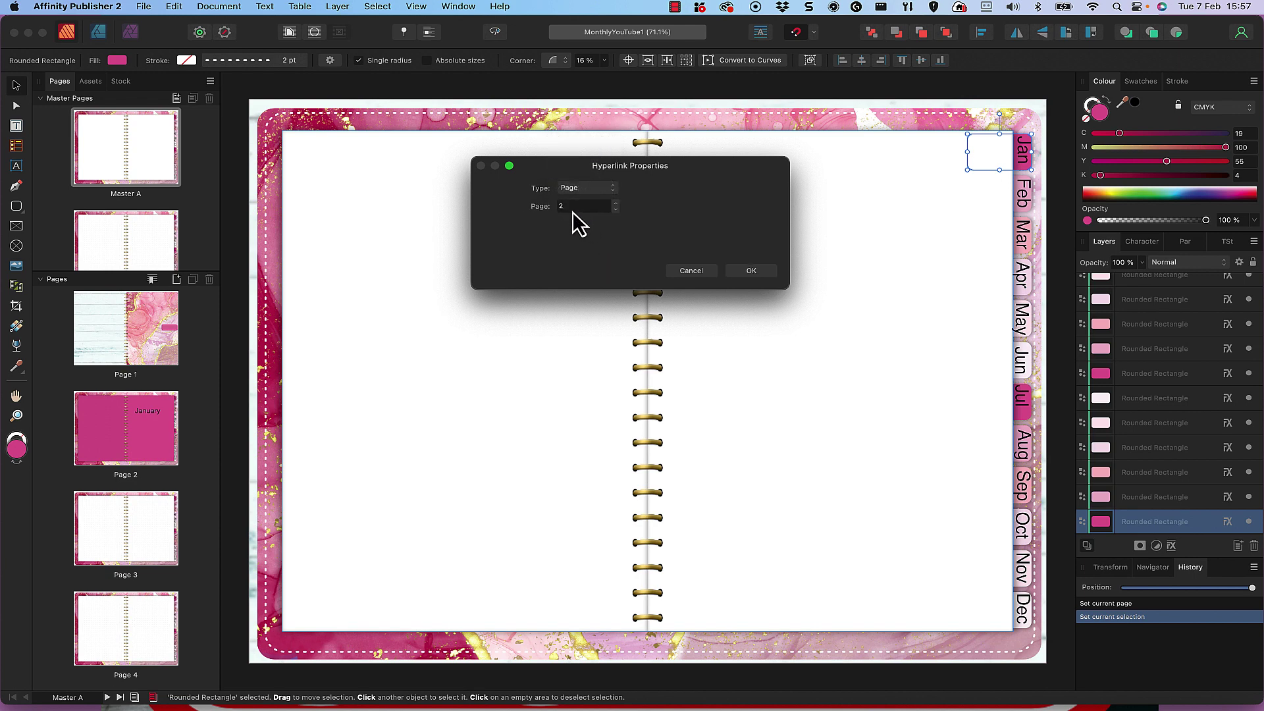
pyautogui.click(596, 190)
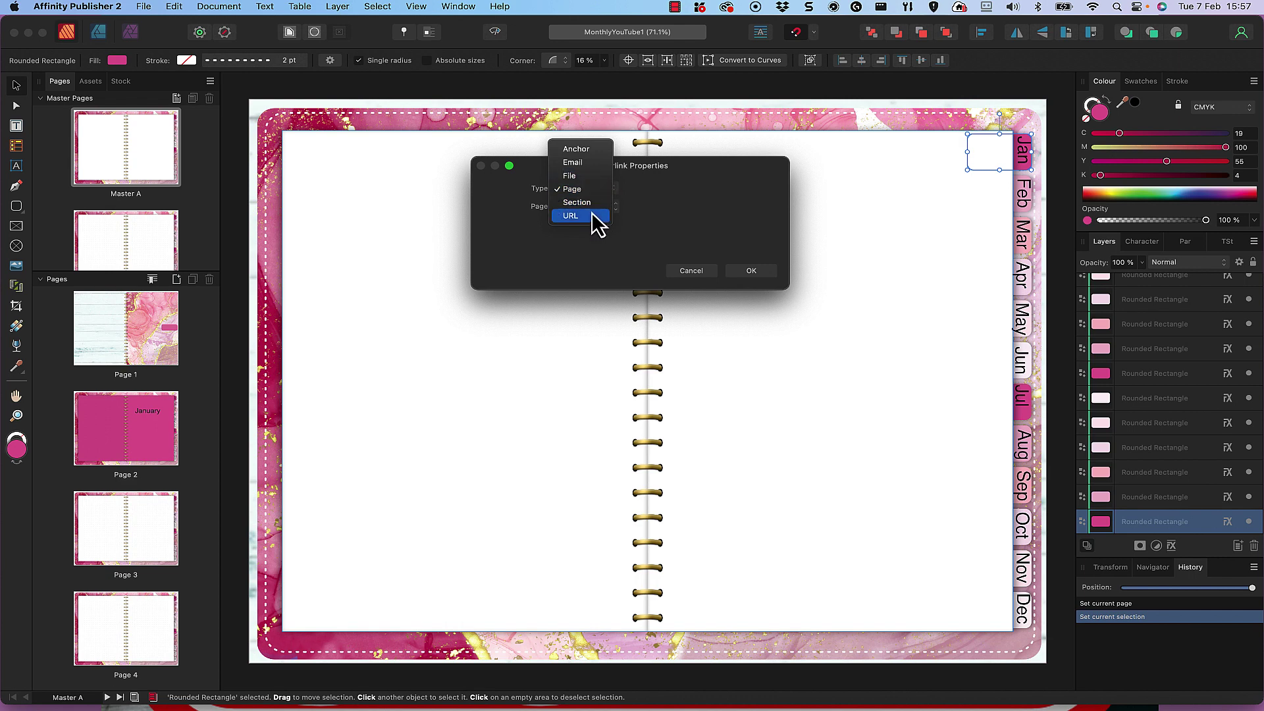
pyautogui.click(757, 275)
pyautogui.click(756, 276)
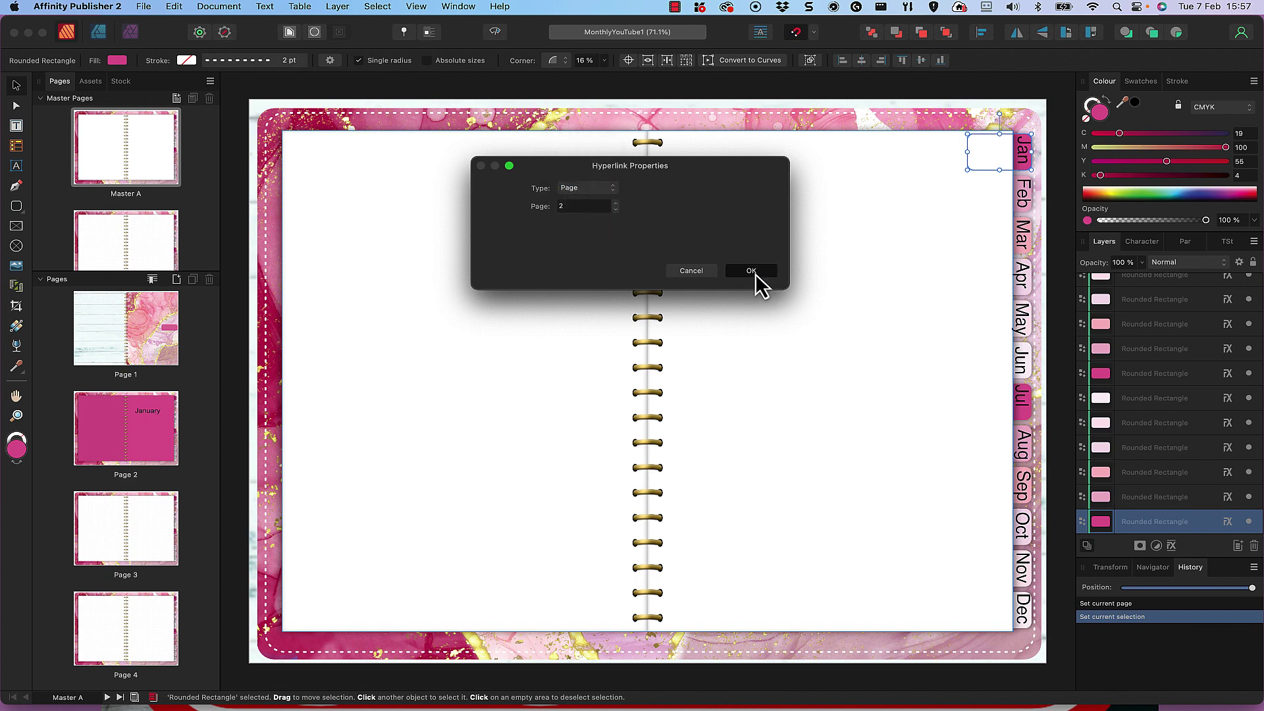